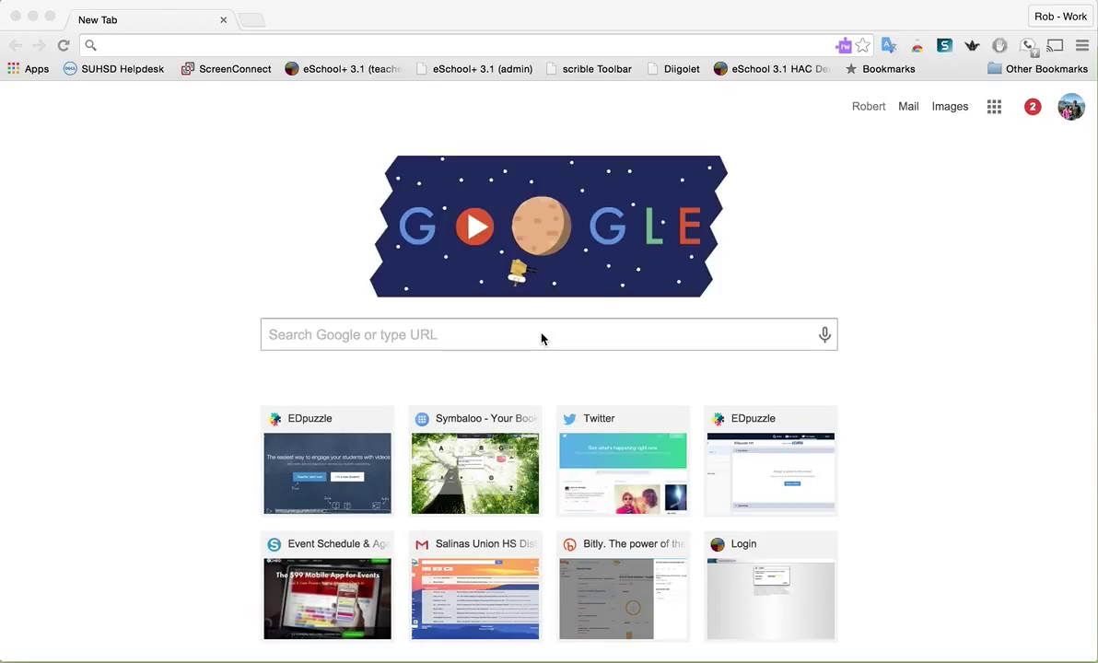
Open the edpuzzle.com website
click(260, 44)
text(E)
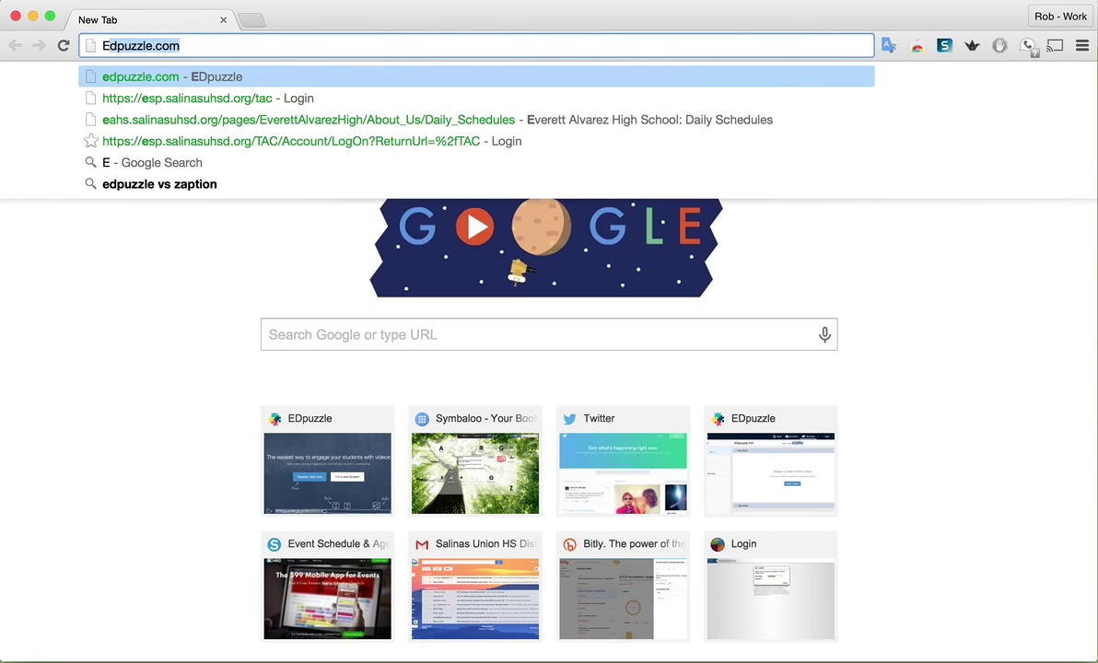
text(d)
key(Return)
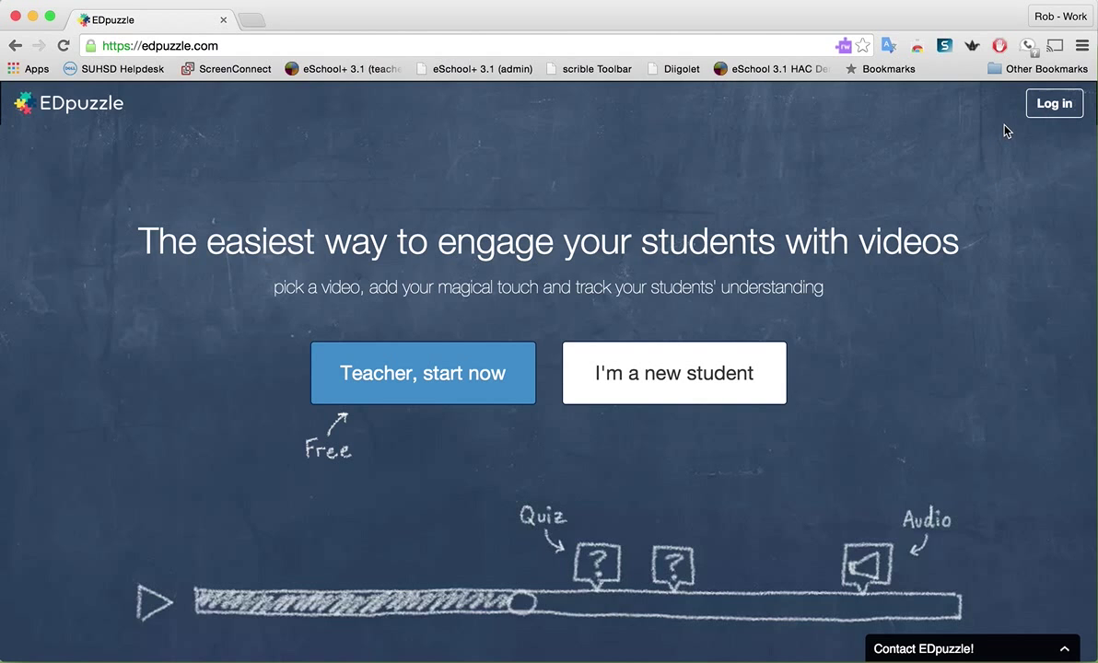
Log in as a teacher with Google, using the school account
click(1050, 105)
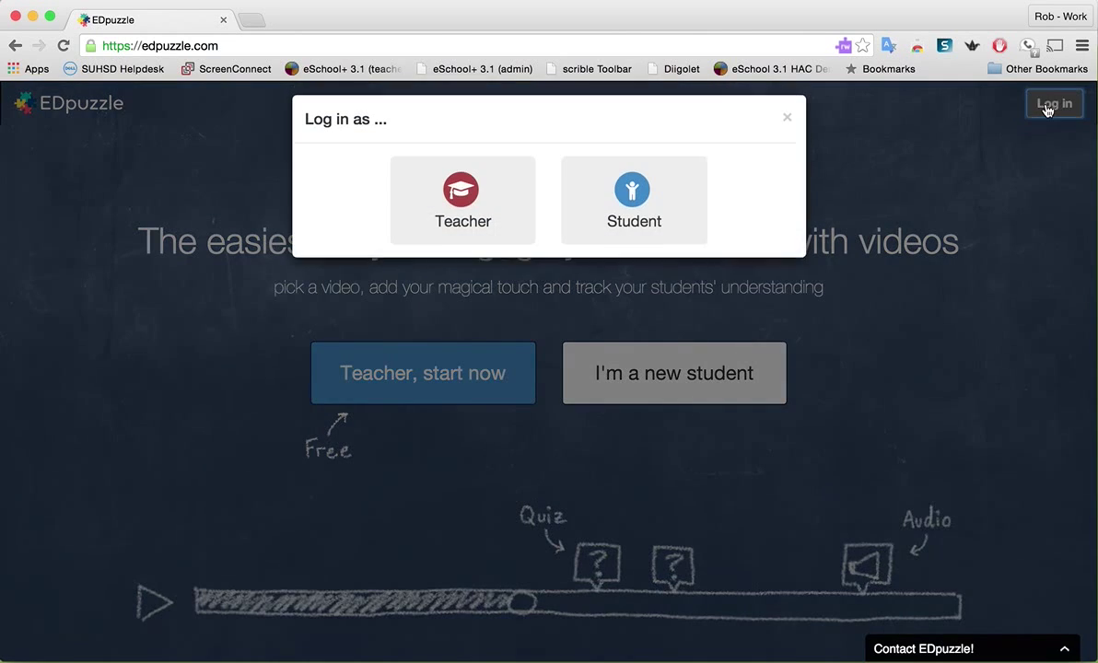
click(453, 225)
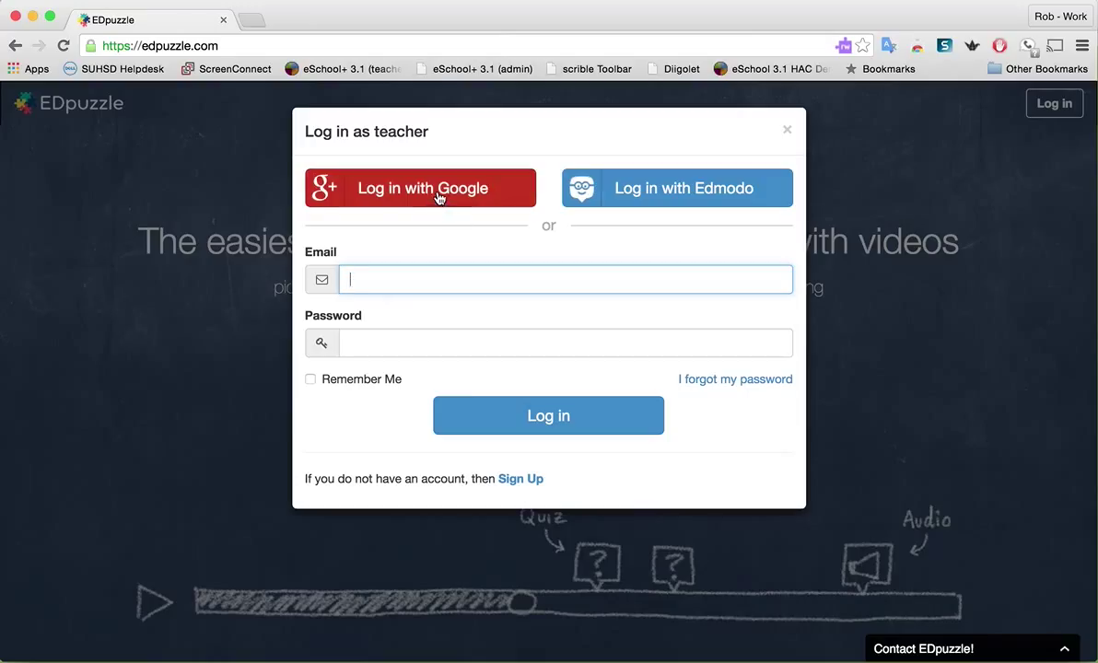
click(440, 194)
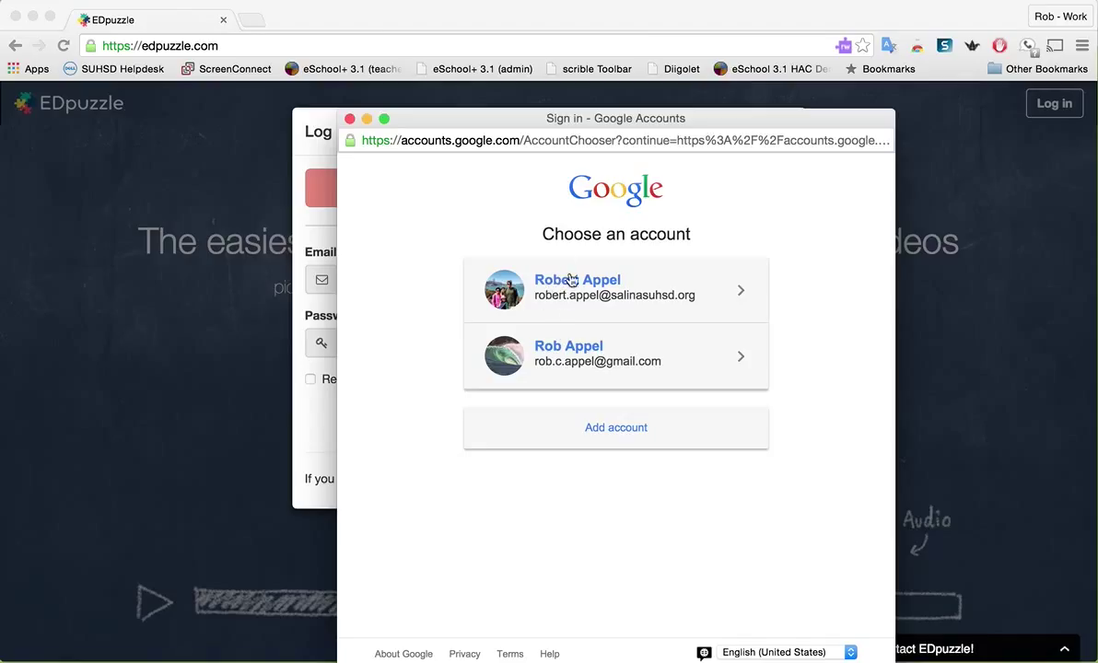
click(581, 283)
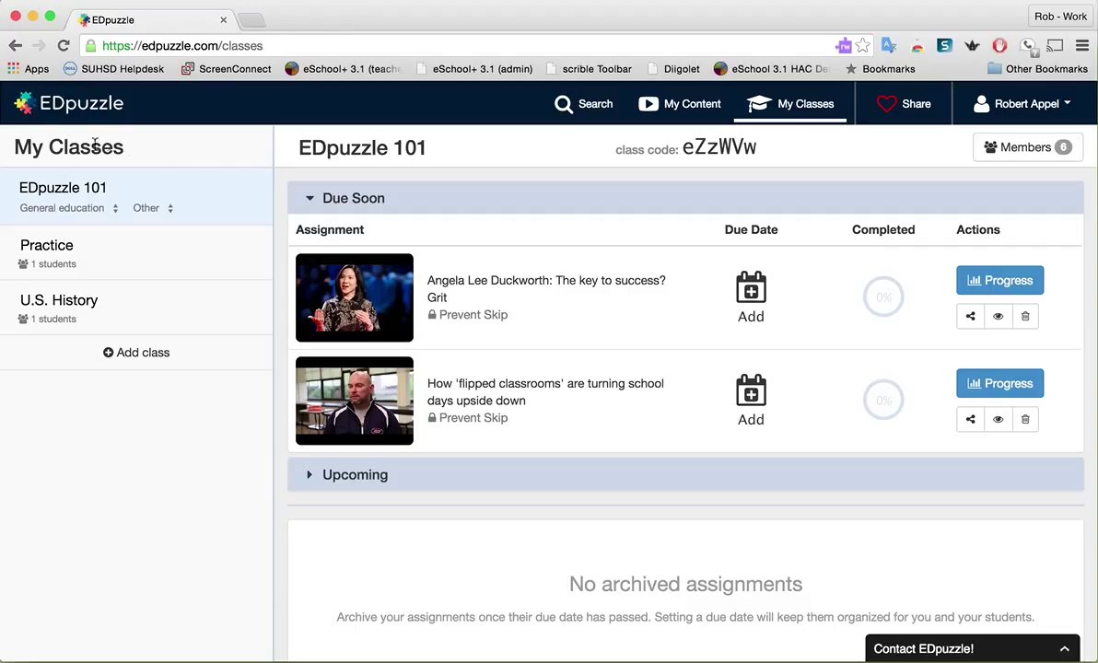
Add a new class named "My Class" and dismiss the class code sharing prompt
click(132, 356)
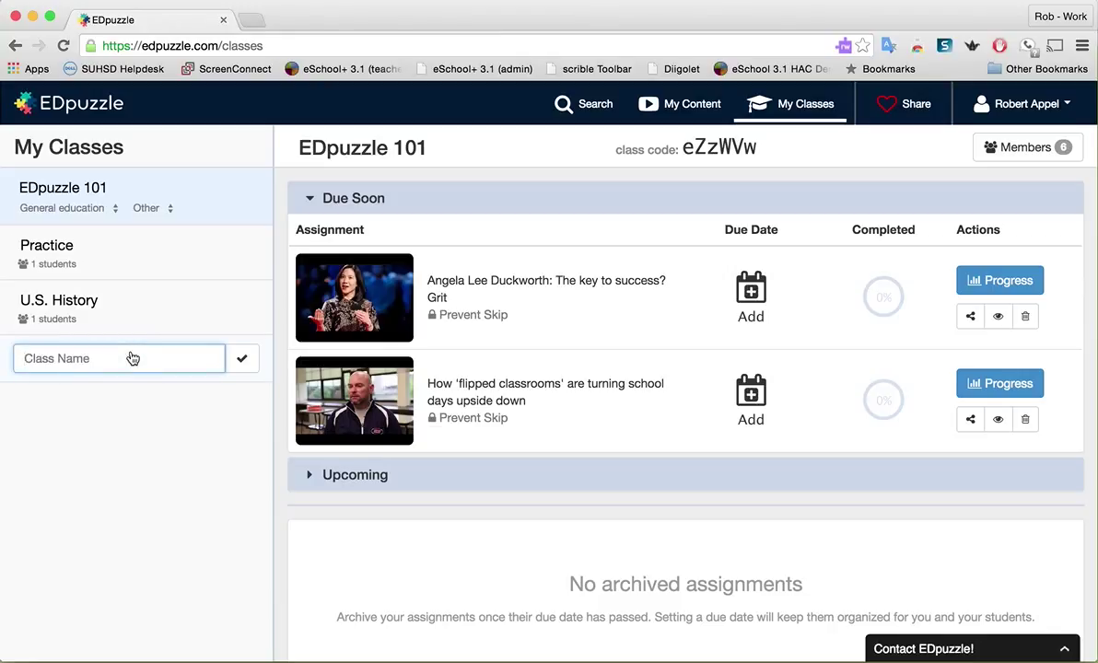
text(My Class)
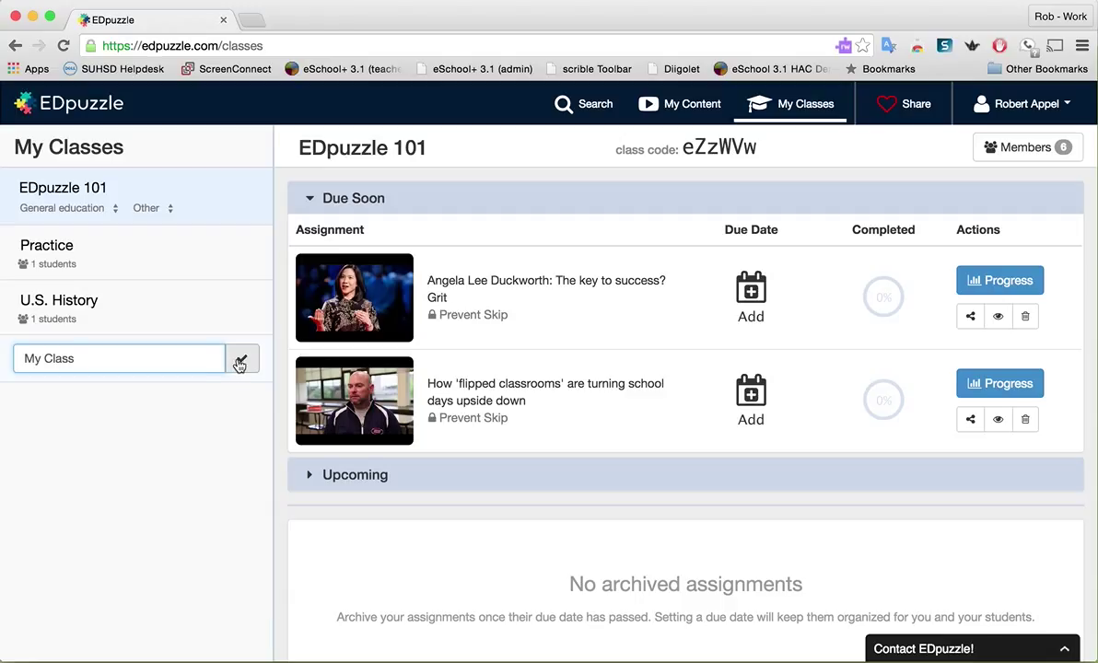
click(239, 361)
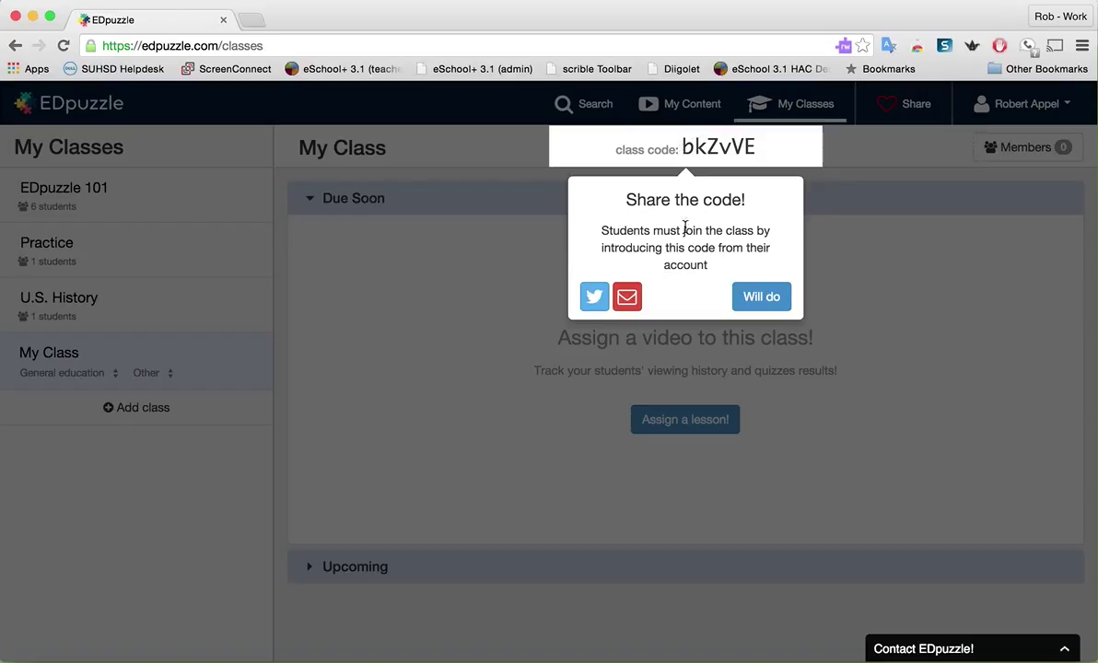
click(758, 295)
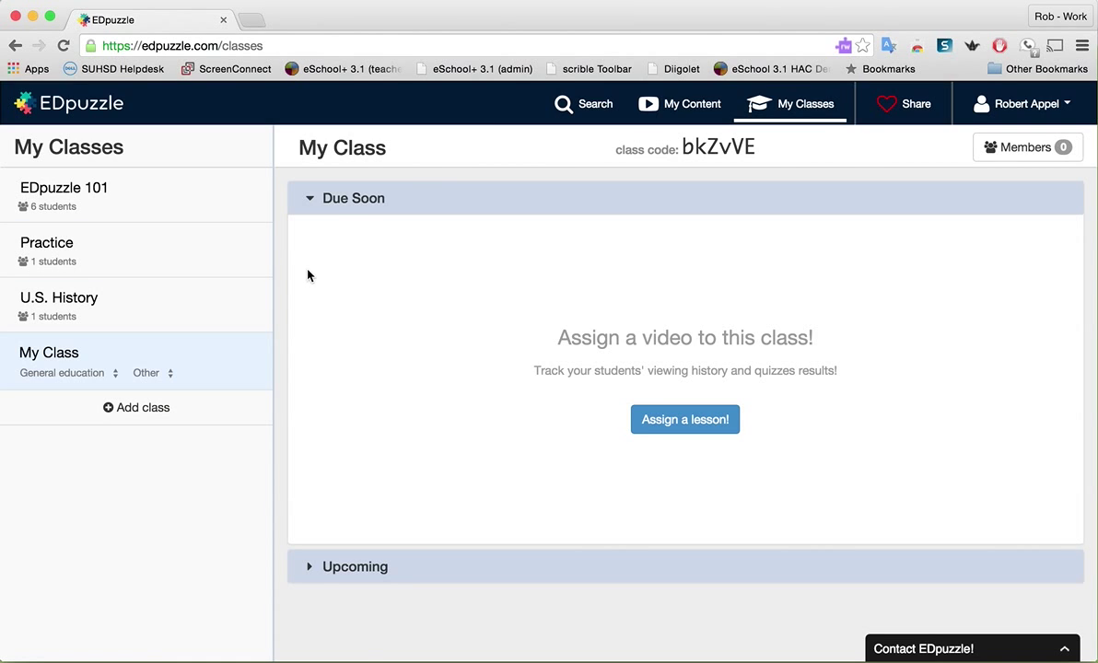
Search the YouTube channel for "grit" and use the 6:13 Angela Lee Duckworth video for a lesson
click(569, 105)
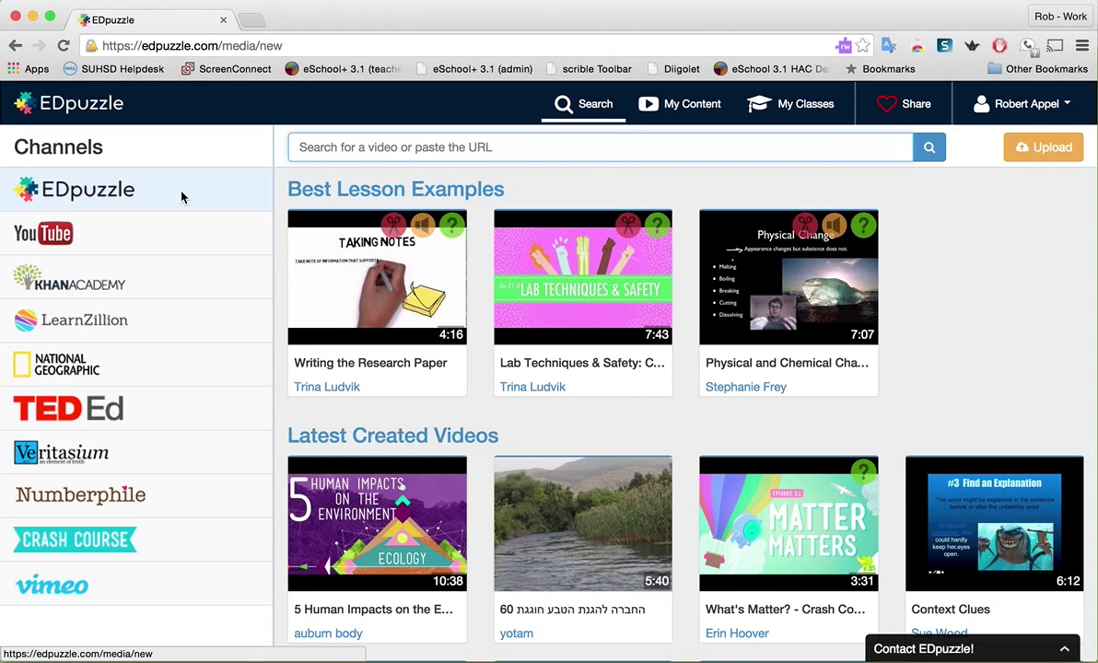
click(122, 230)
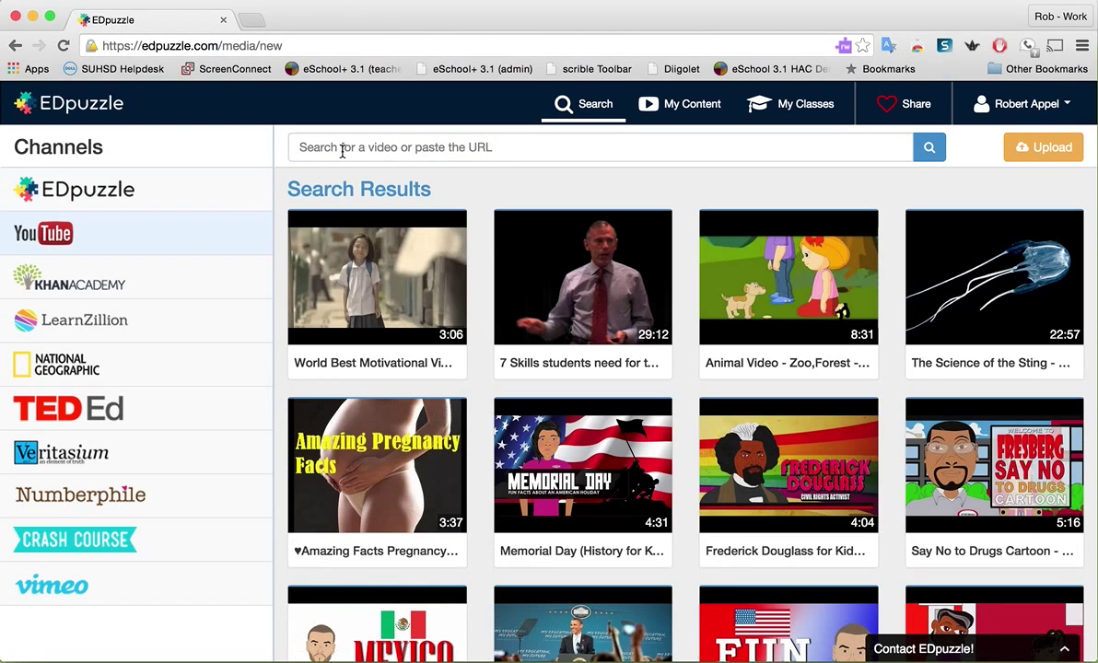
click(347, 146)
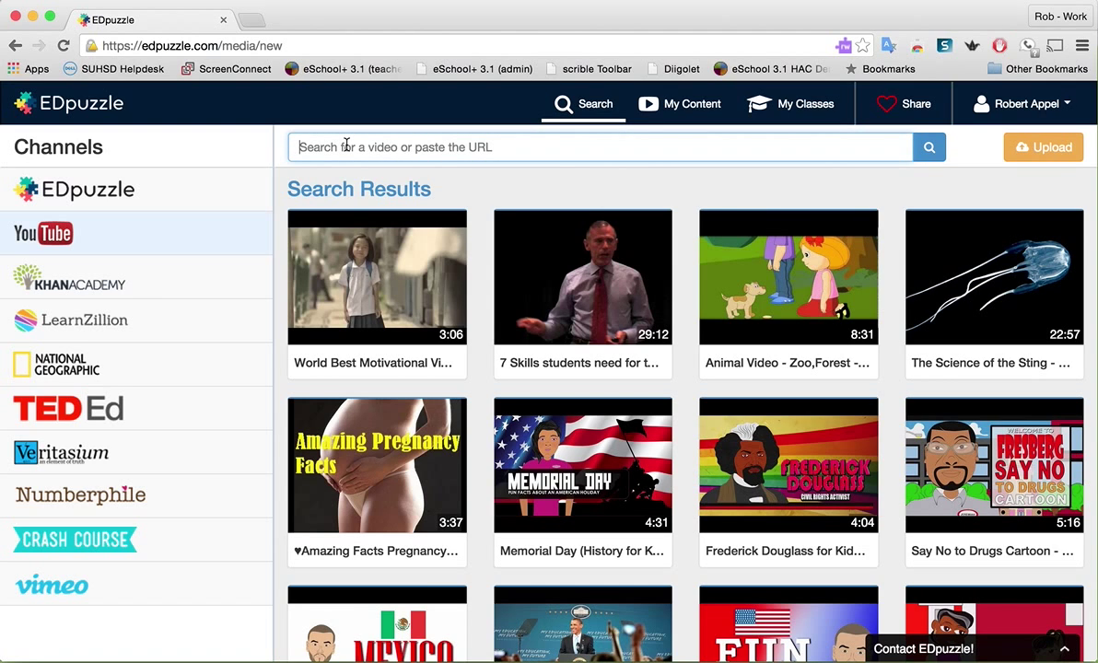
text(grit)
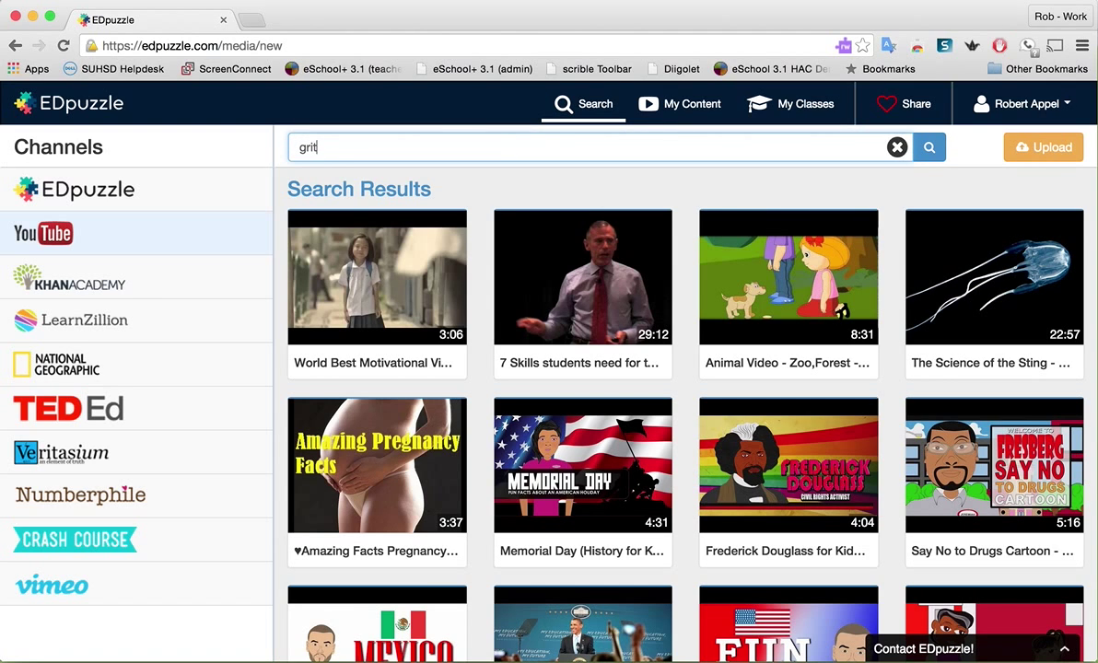
key(Return)
mouse_move(311, 267)
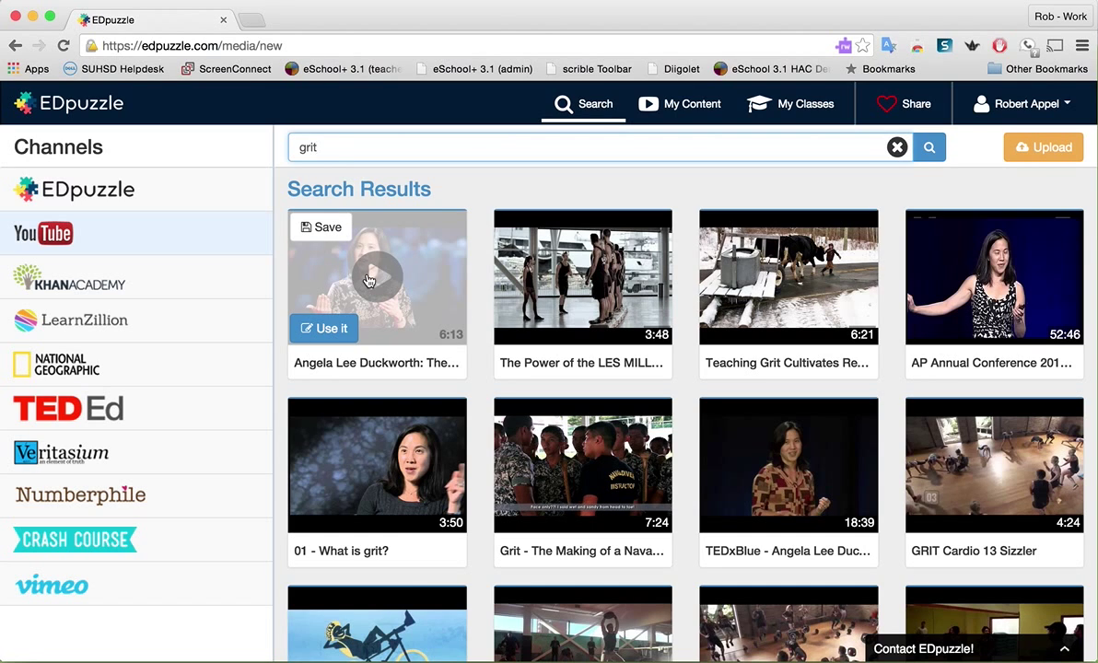
click(325, 333)
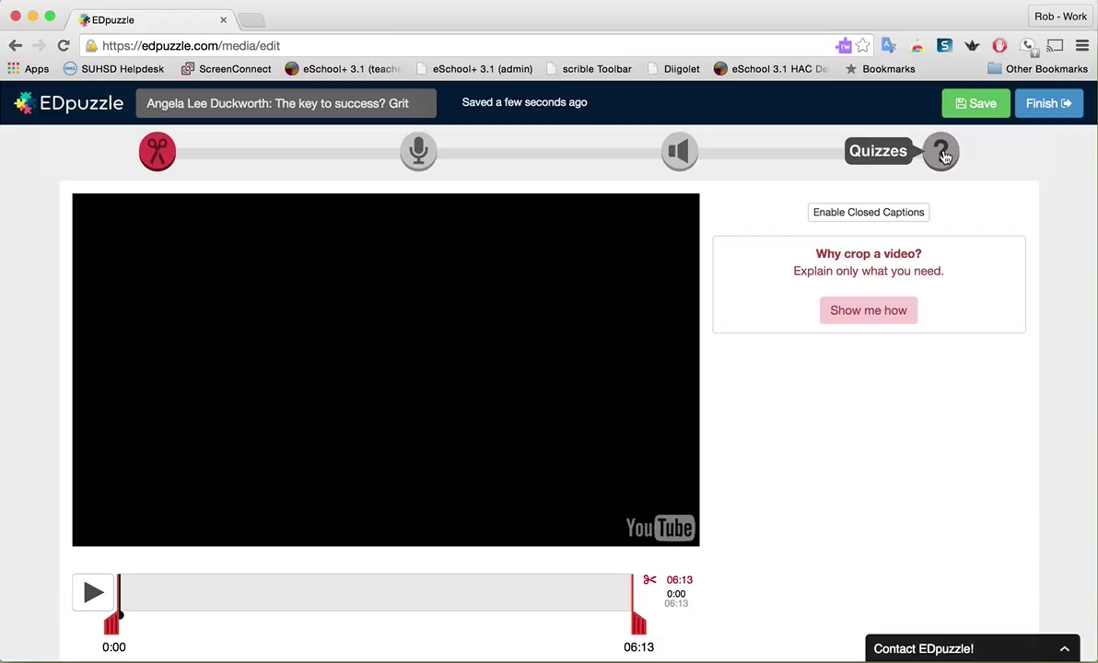
Preview the video's opening and crop its start to 0:12, keeping the end at 06:13
click(92, 595)
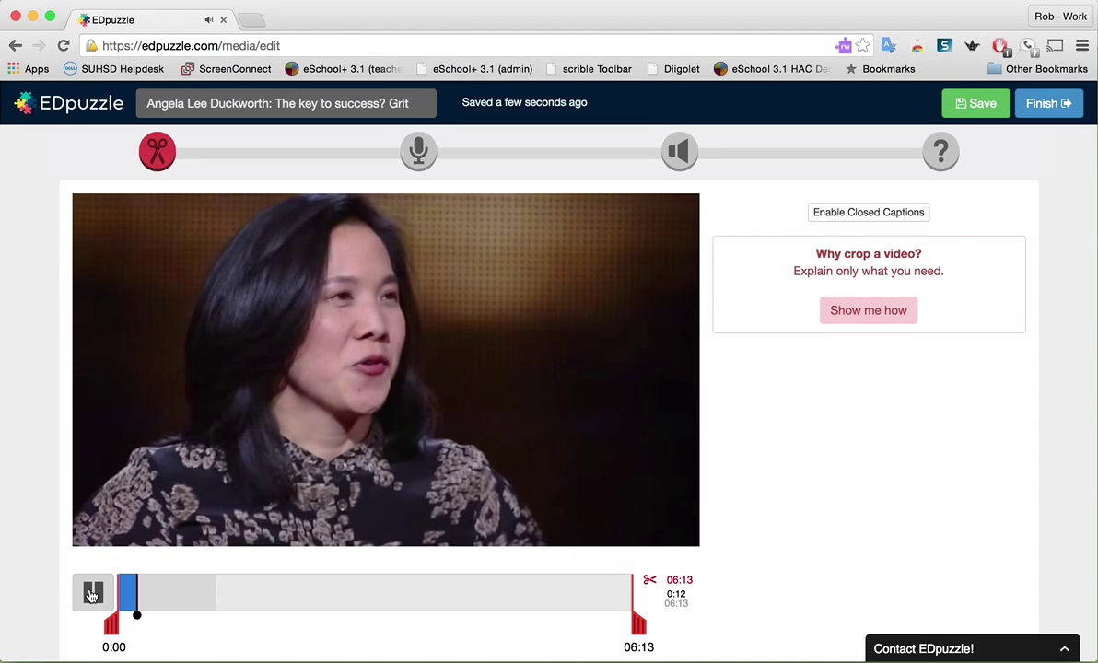
click(92, 595)
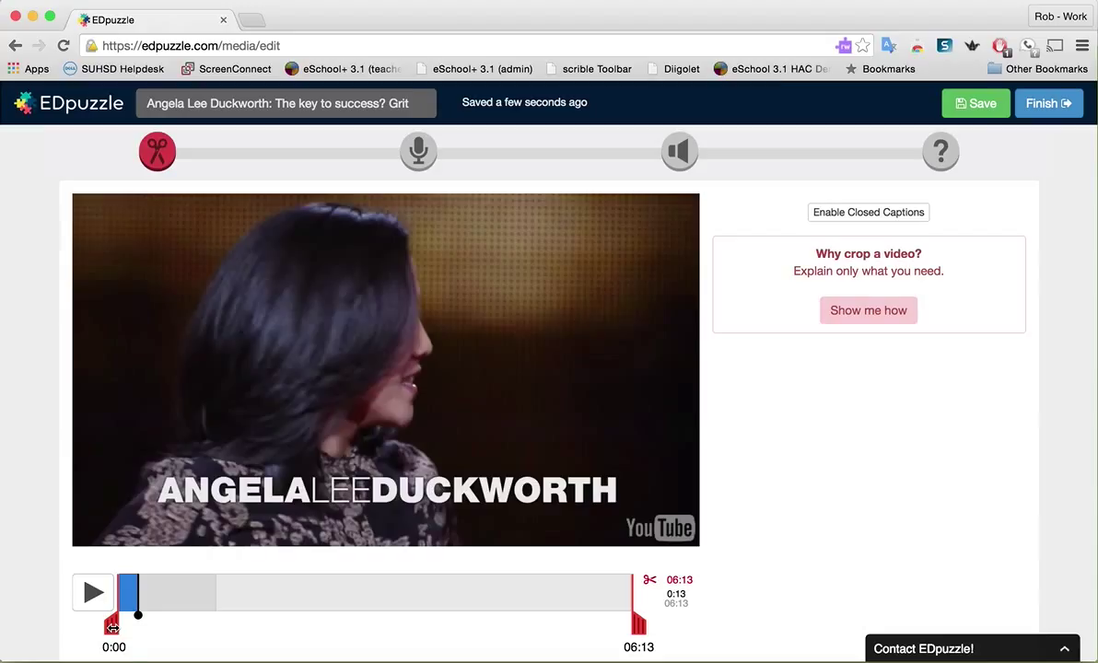
drag(112, 627, 129, 628)
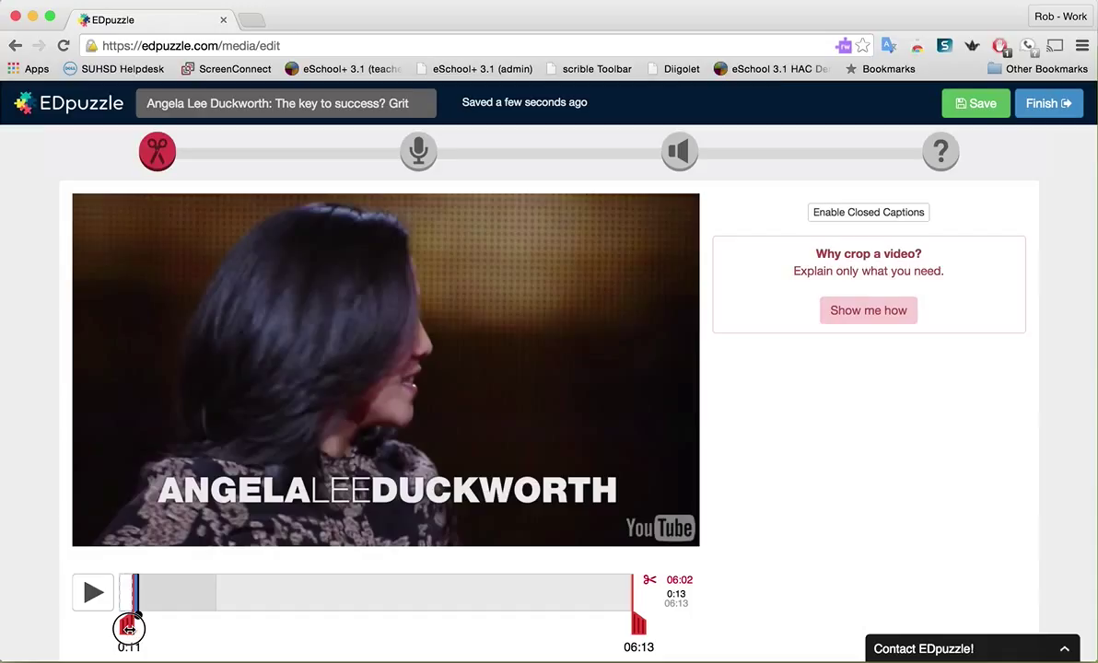
drag(128, 628, 128, 627)
mouse_move(639, 628)
mouse_down()
mouse_move(486, 610)
mouse_move(564, 610)
mouse_move(572, 632)
mouse_move(638, 633)
mouse_up()
drag(127, 627, 129, 627)
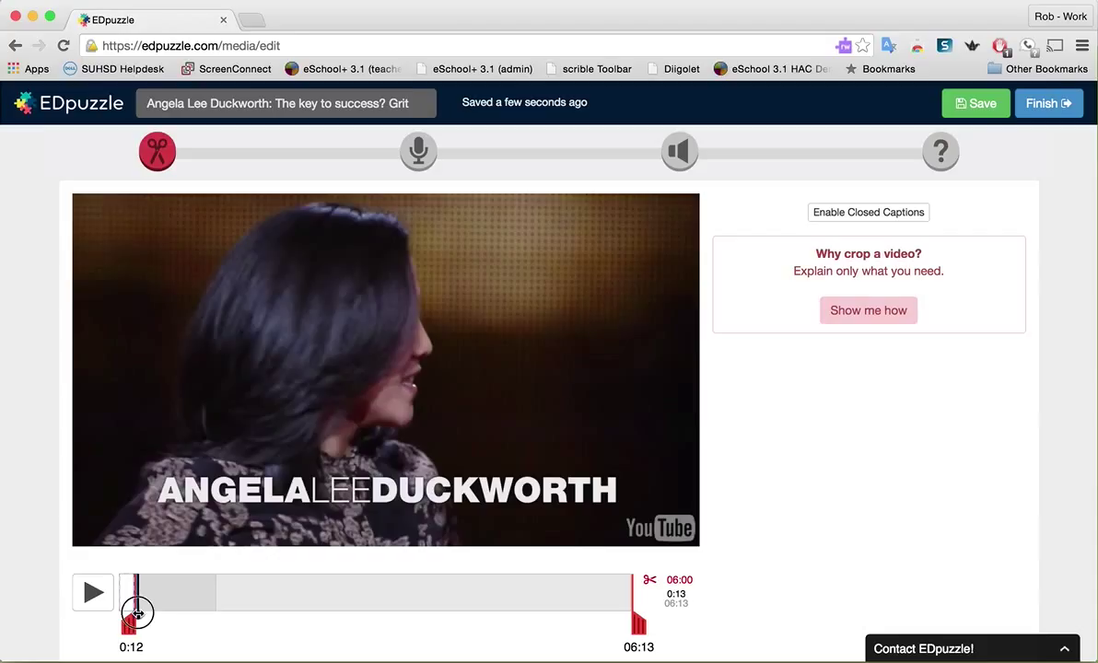
Play through the start of the cropped video and pause it at 0:20 on the original timeline
mouse_move(135, 612)
mouse_down()
mouse_move(159, 613)
mouse_move(149, 614)
mouse_up()
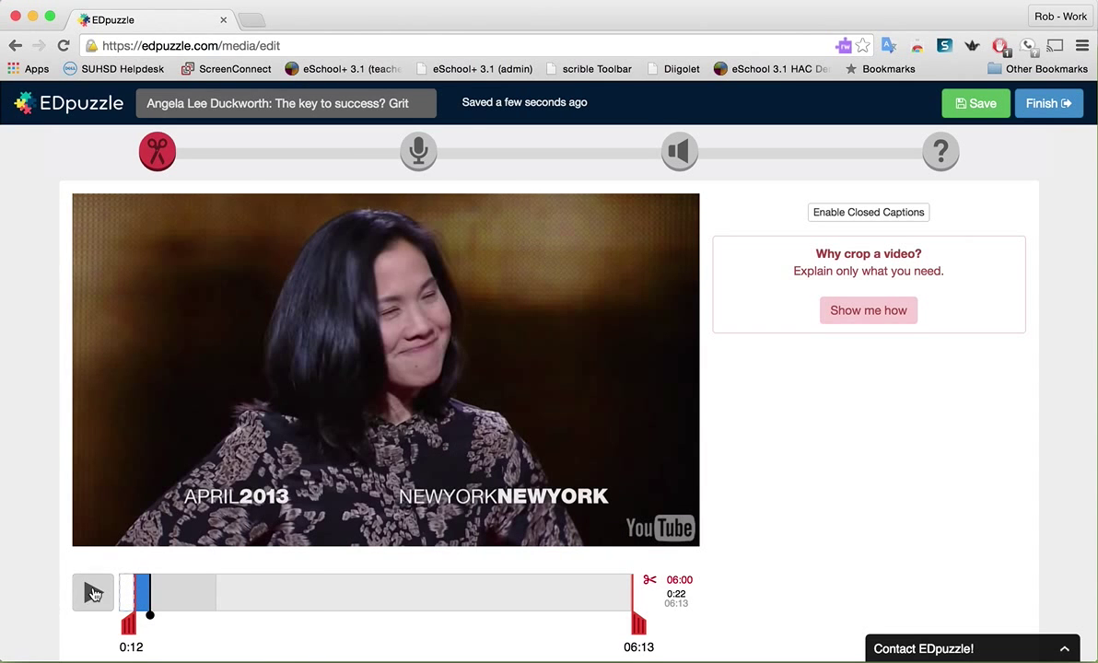
click(93, 594)
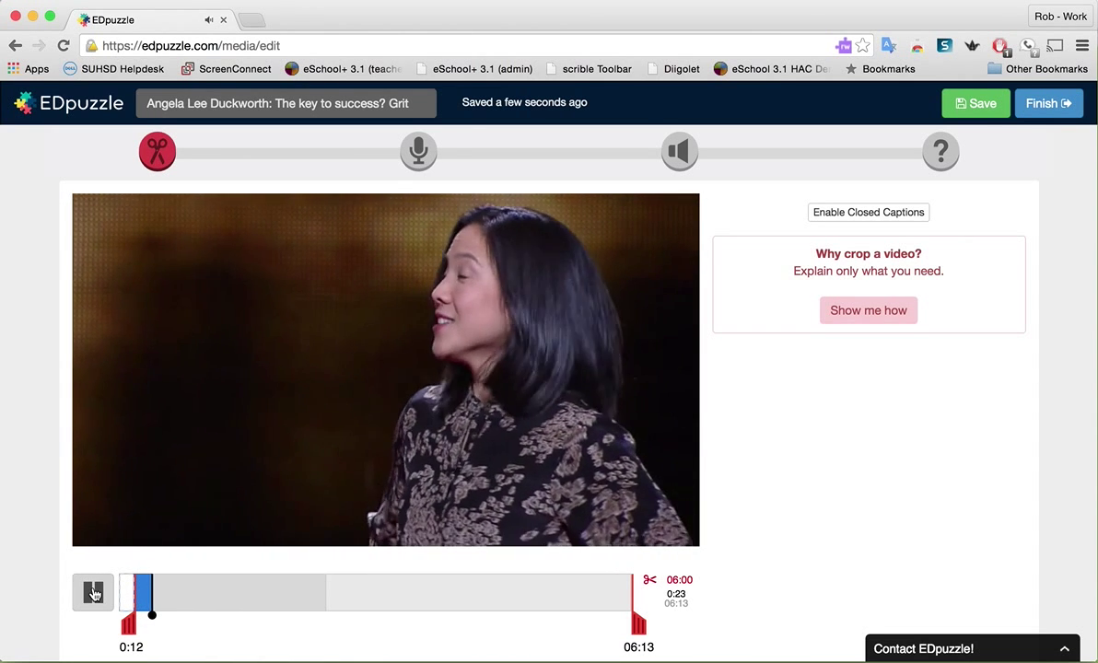
drag(157, 615, 136, 615)
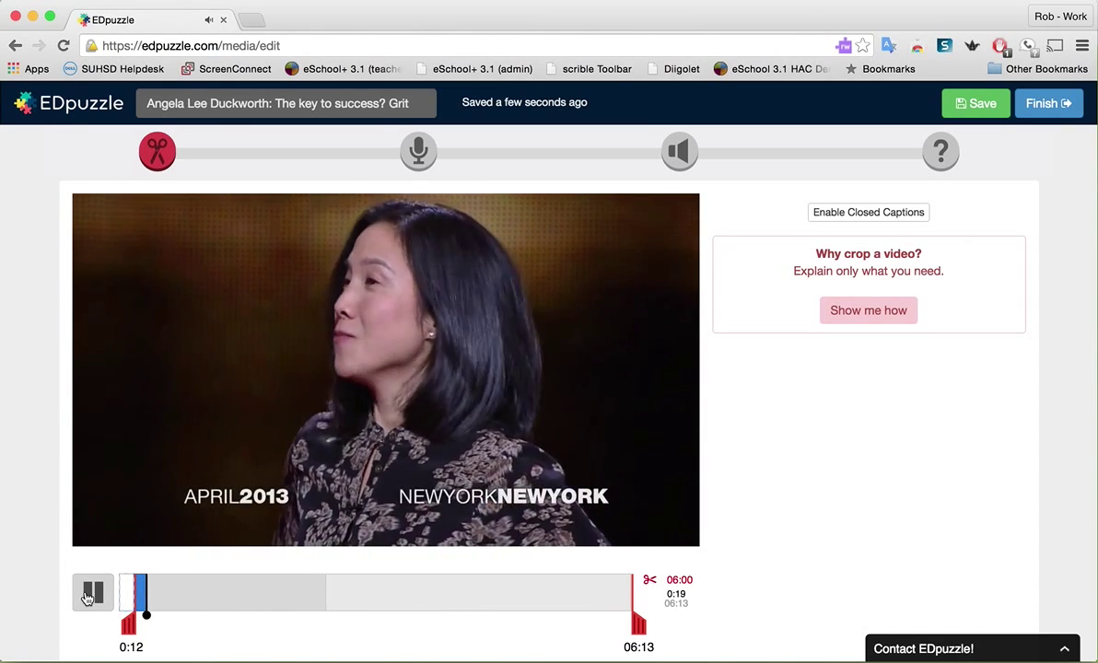
click(92, 594)
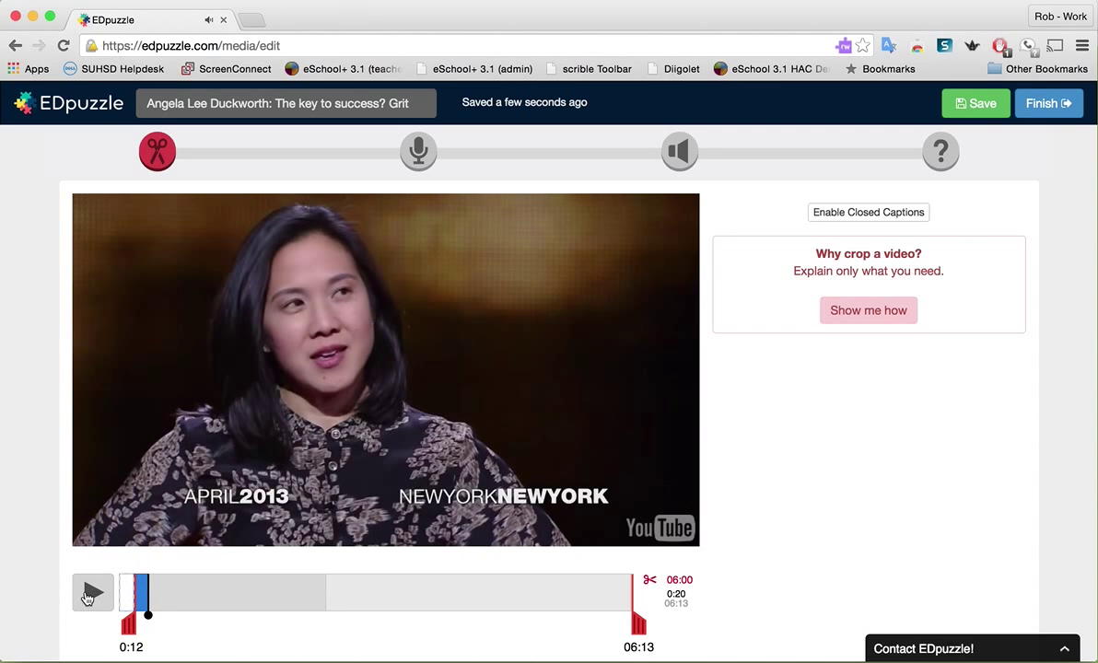
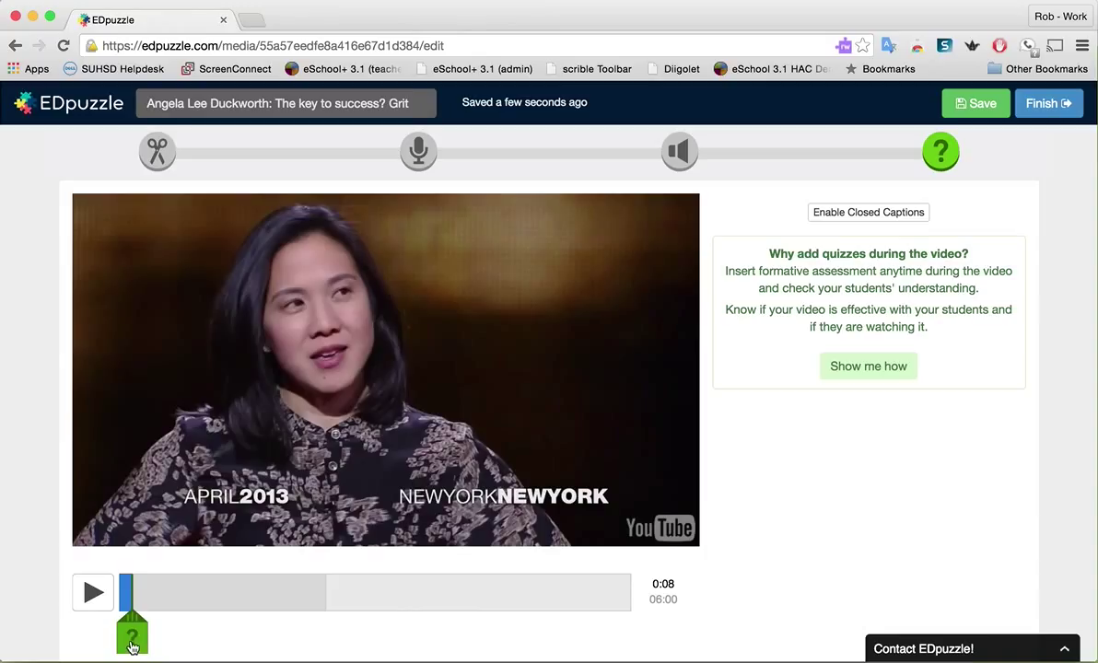
Add a quiz question at 0:08 of the cropped video reading "What job could be more demanding than management consulting?"
click(132, 645)
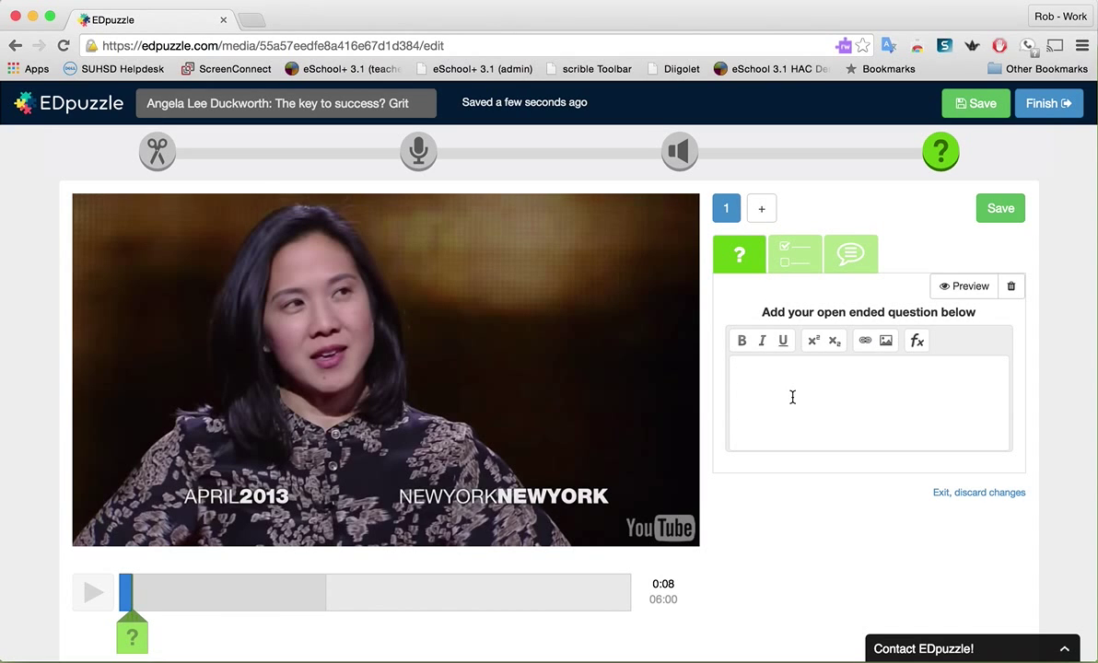
text(What)
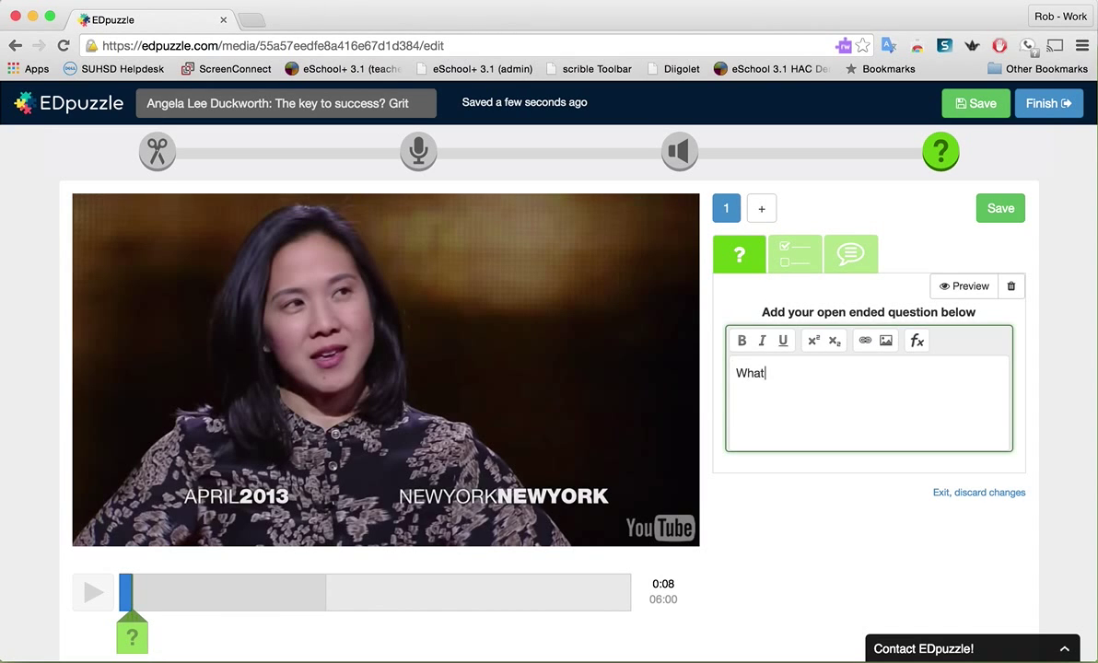
text( job could be more)
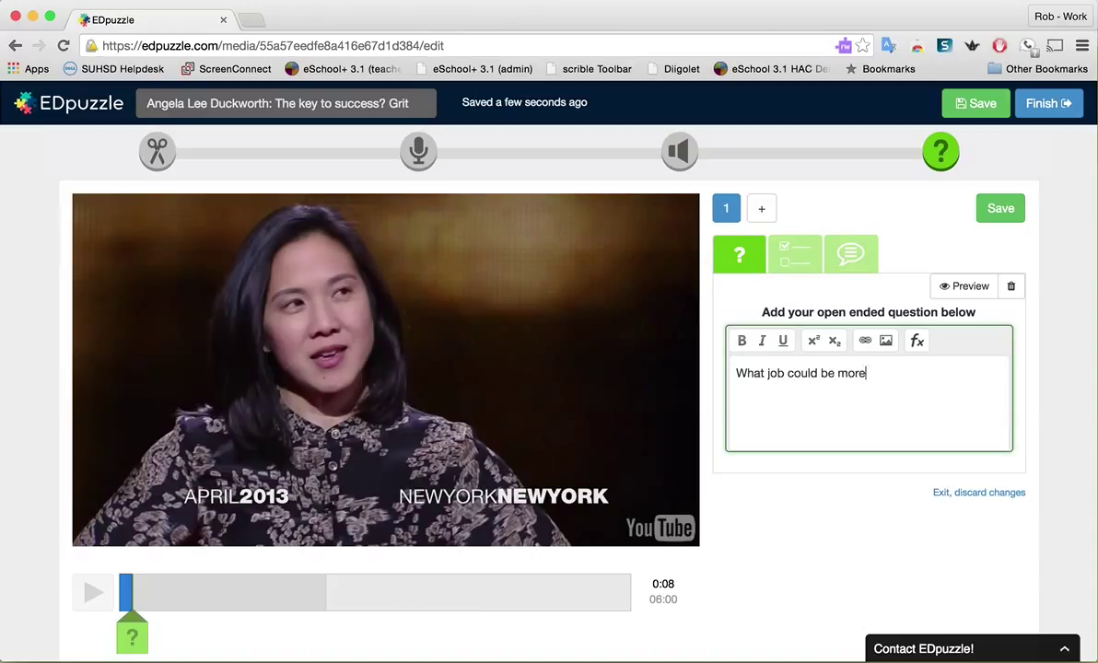
text( demanding)
text( that)
text(n tea)
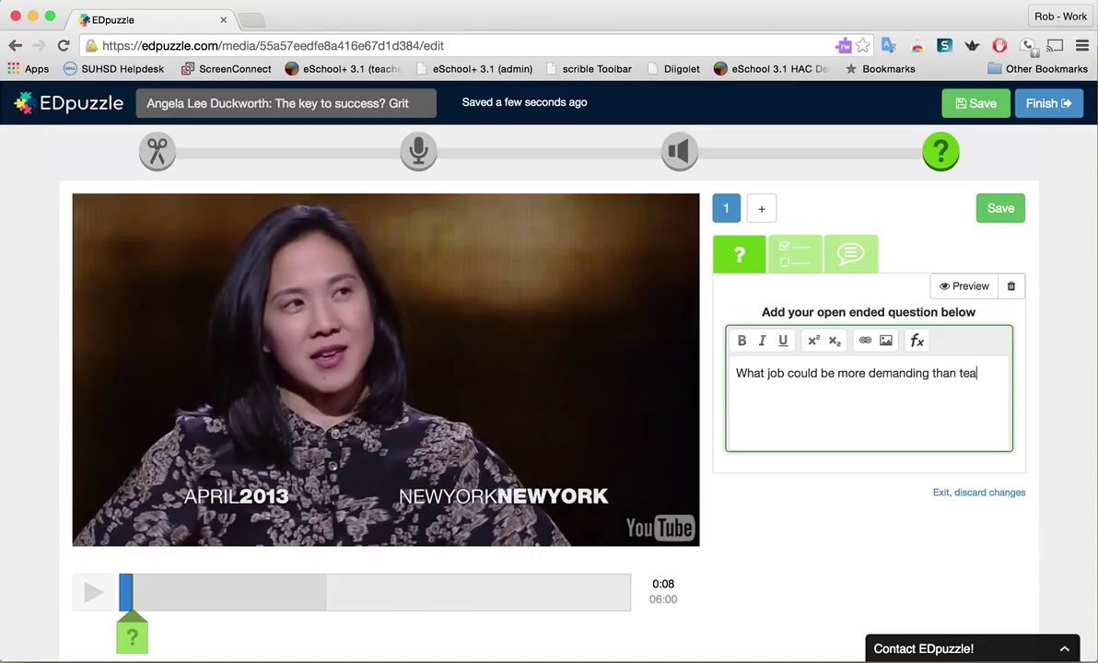
key(BackSpace)
key(BackSpace)
key(BackSpace)
text(management )
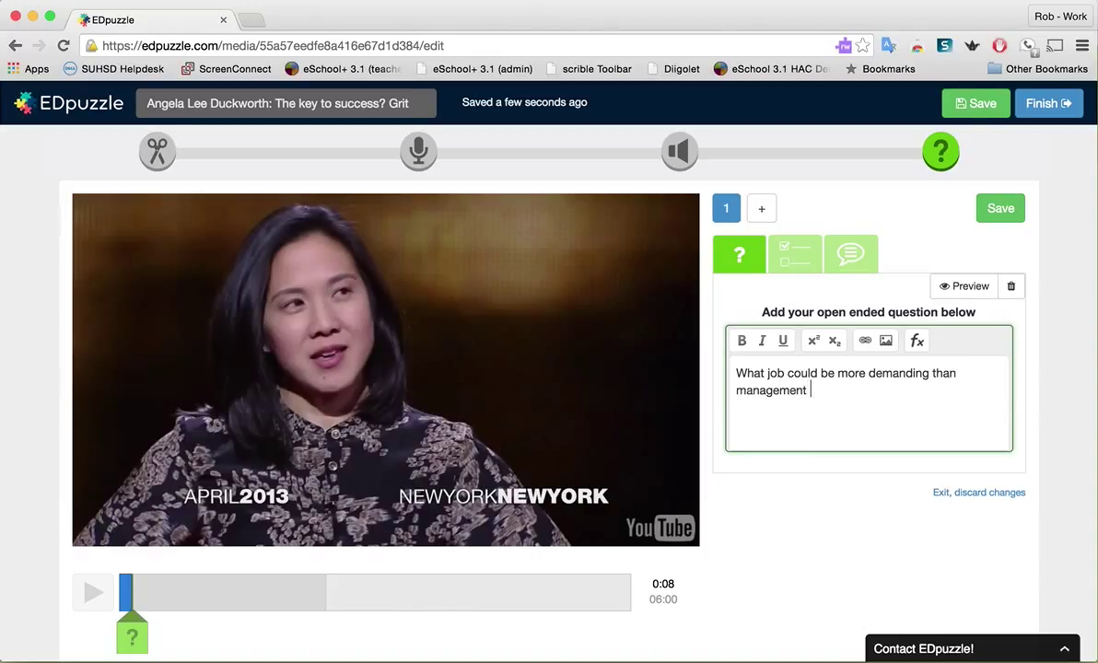
text(consulting?)
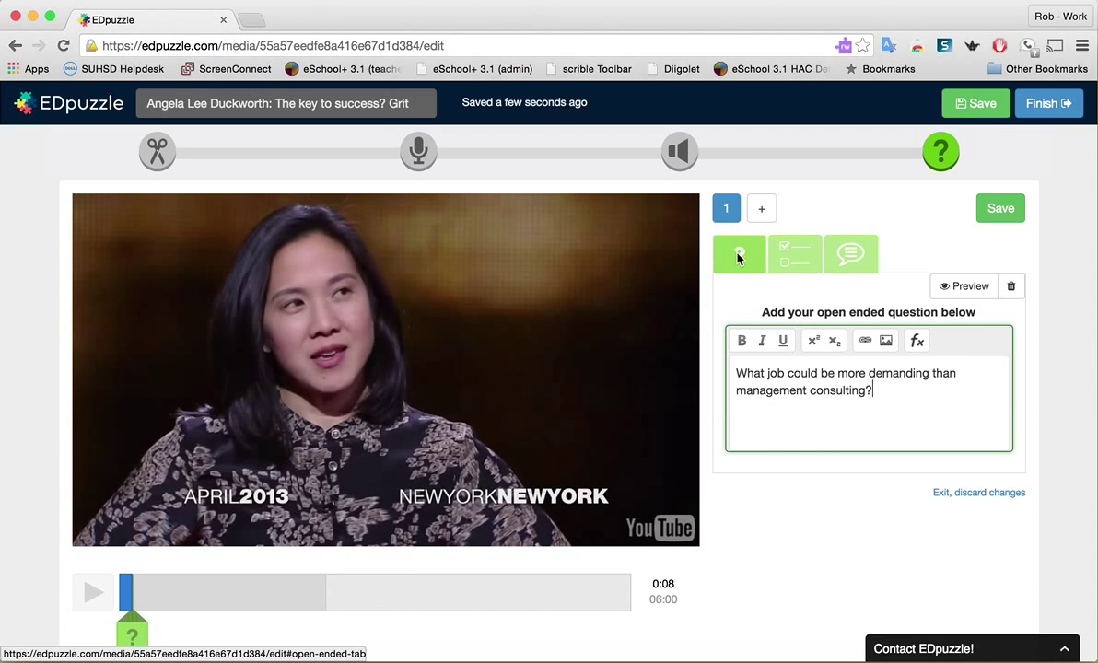
Make the question multiple choice, enter "CEO of a fortune 500 company." as the first answer and mark it incorrect
click(791, 255)
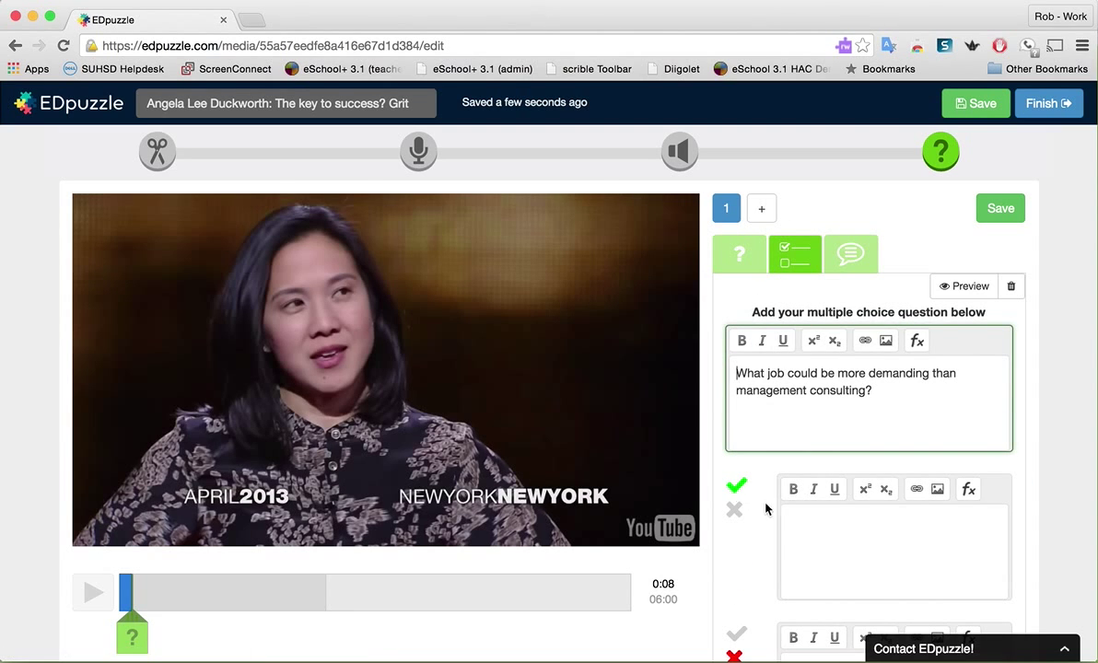
click(785, 515)
text(CEO)
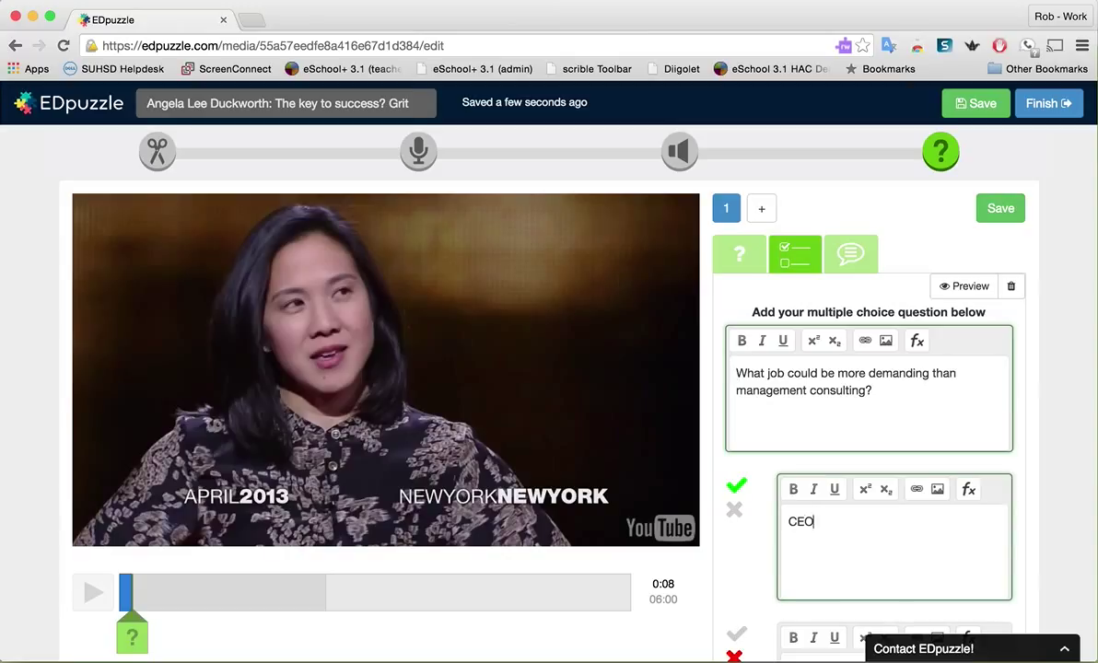
text( of a fro)
key(BackSpace)
text(ortune 500 company.)
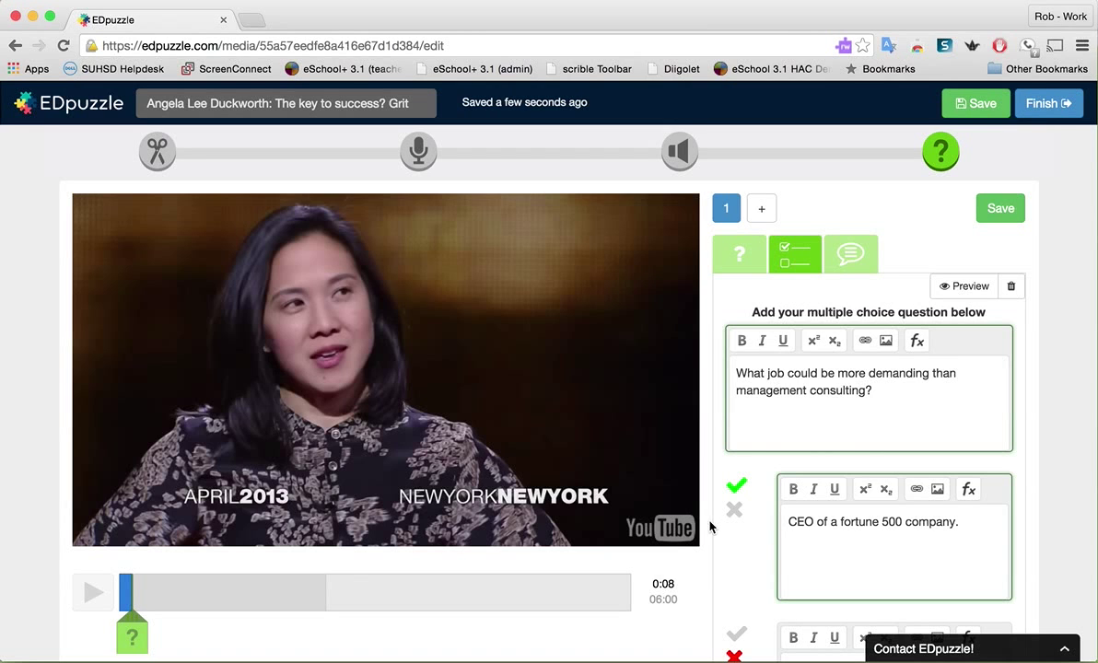
click(736, 486)
scroll(788, 555, down, 5)
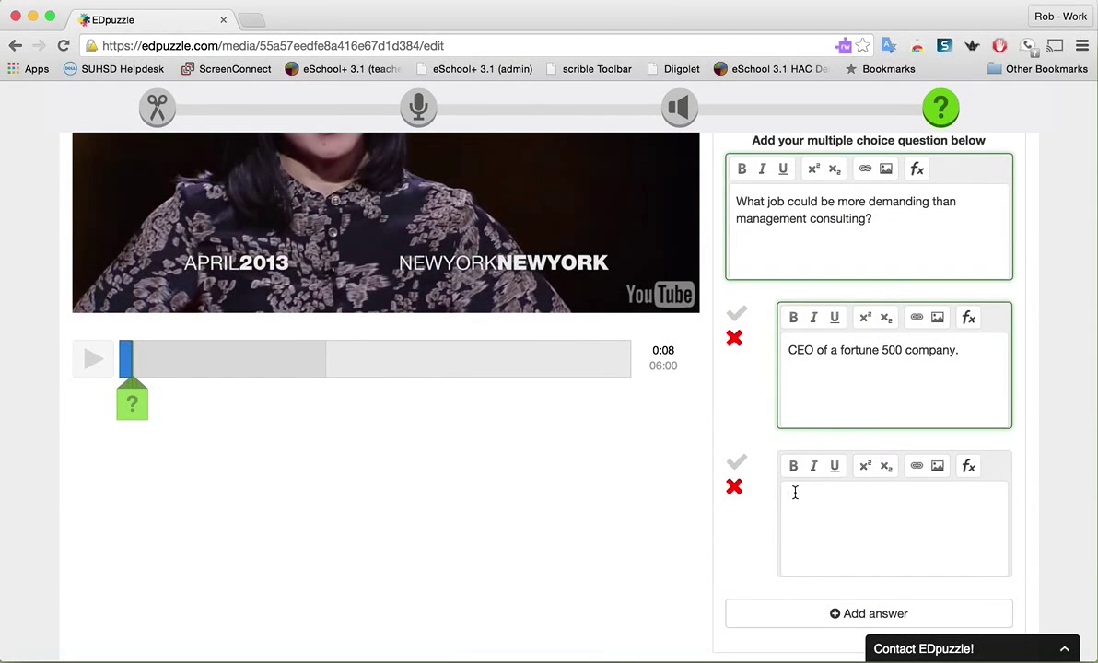
Enter "Professional wrestler" as the second answer, and add a third answer "Teacher" marked as correct
text(Pro)
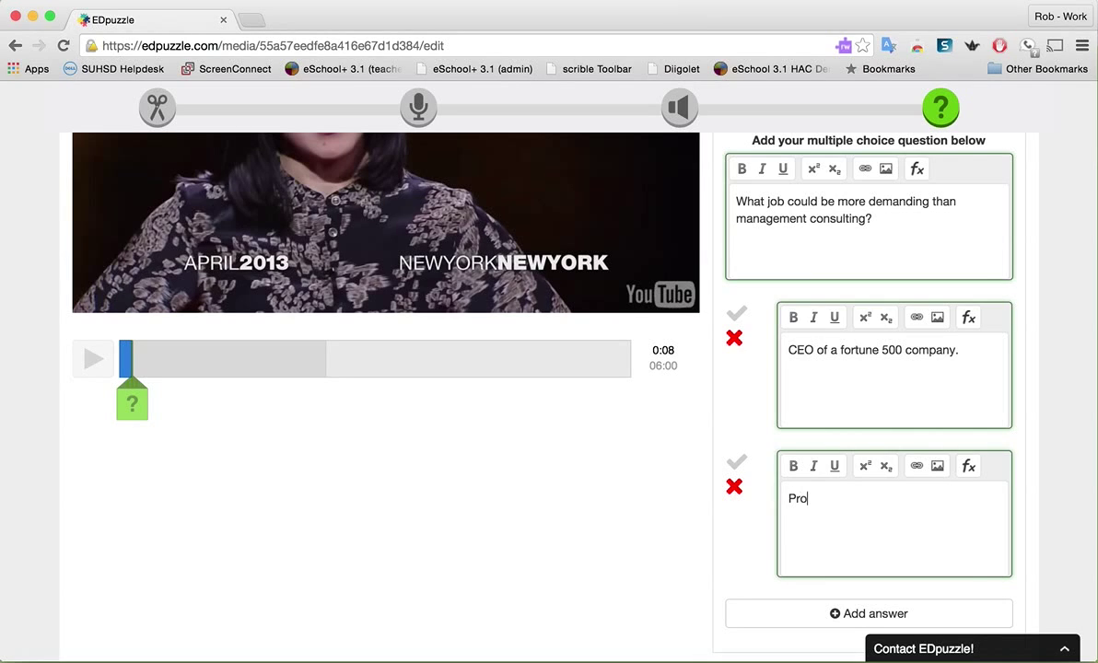
text(fessional Wrestler)
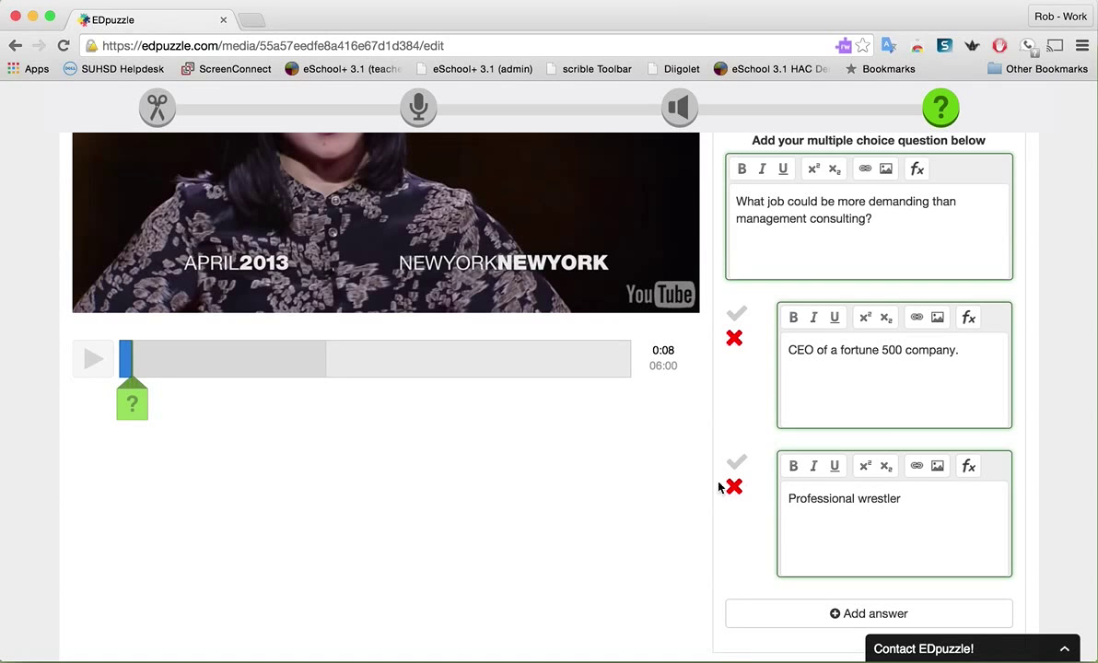
click(828, 614)
scroll(827, 610, down, 2)
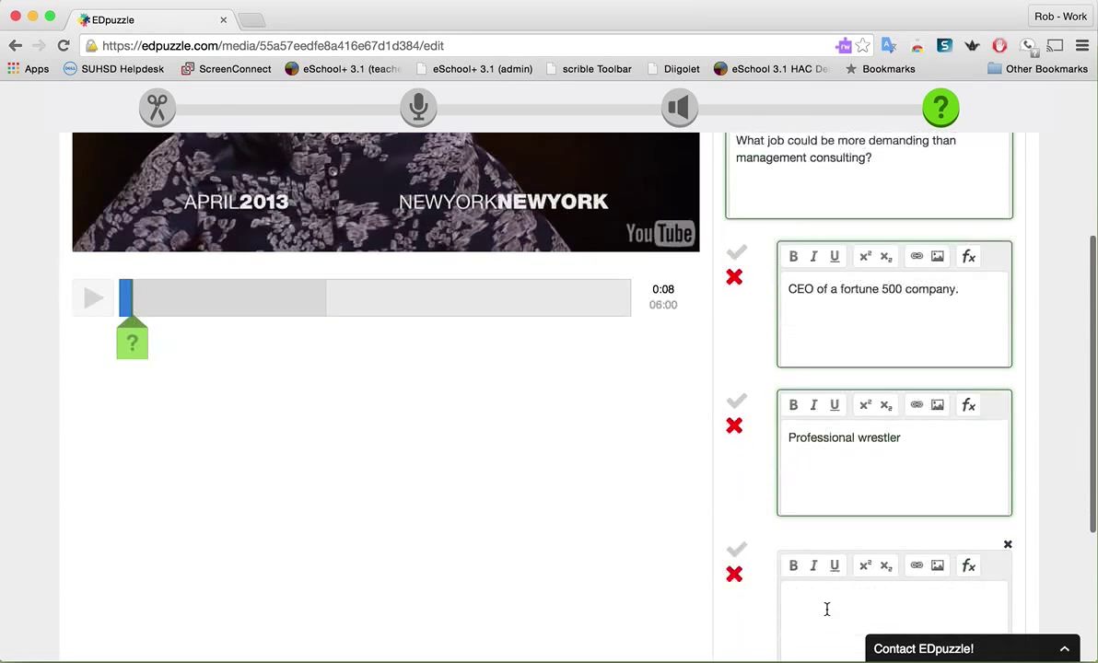
scroll(827, 610, down, 3)
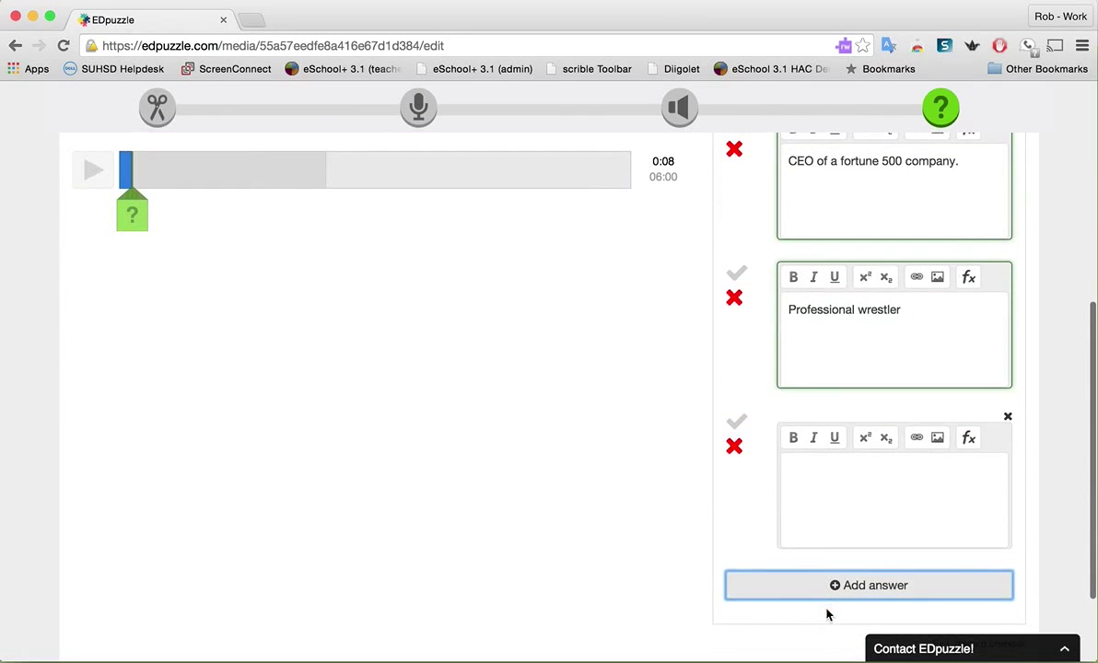
click(806, 470)
text(Te)
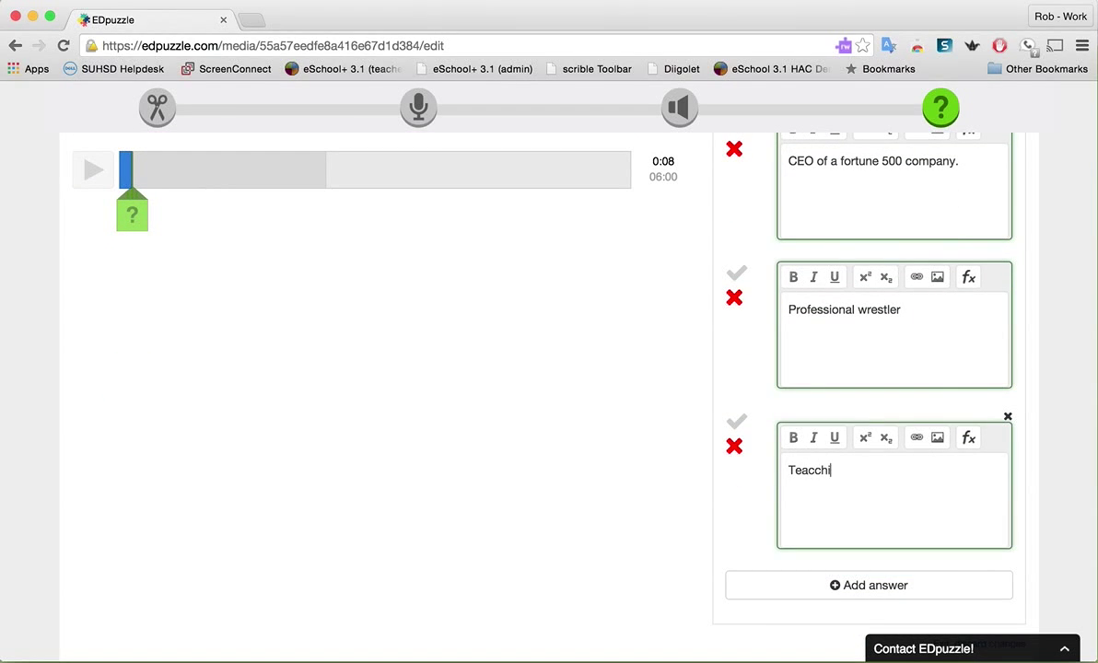
text(acher)
click(737, 423)
scroll(742, 425, down, 2)
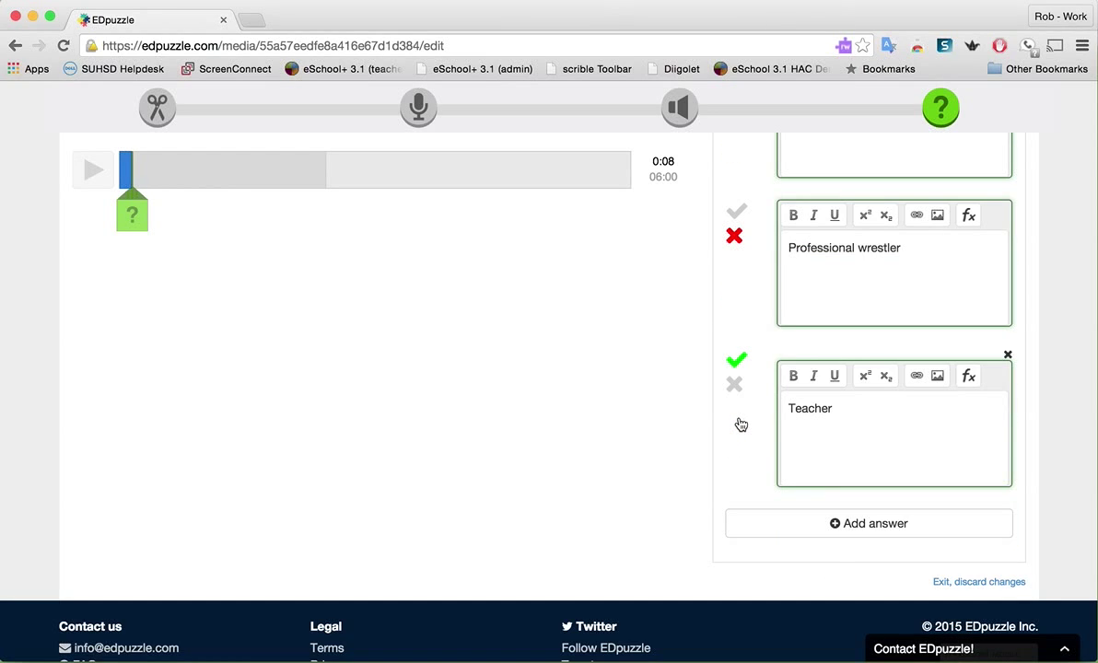
Remove the period at the end of the first answer, "CEO of a fortune 500 company", and save the multiple choice question
scroll(762, 368, up, 3)
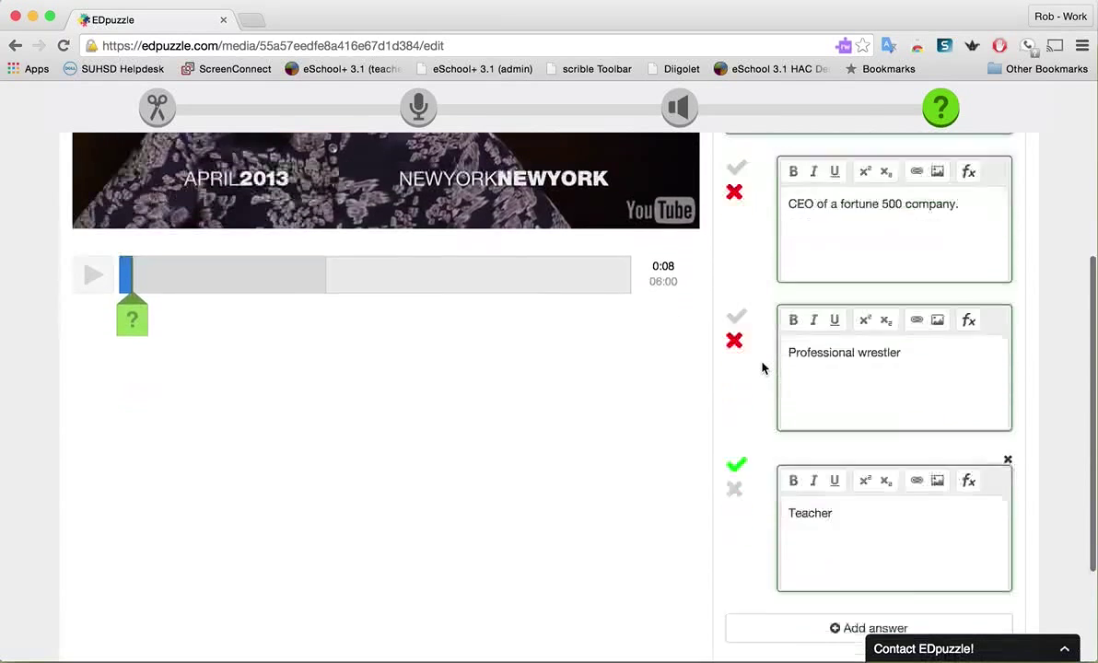
scroll(762, 368, up, 5)
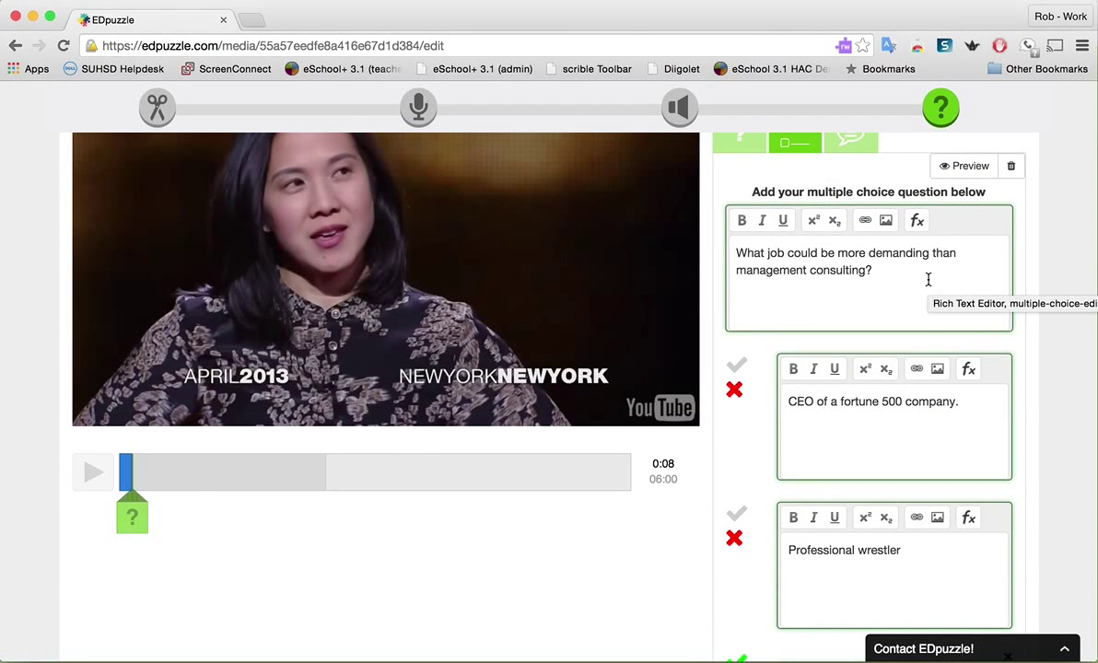
scroll(962, 178, up, 2)
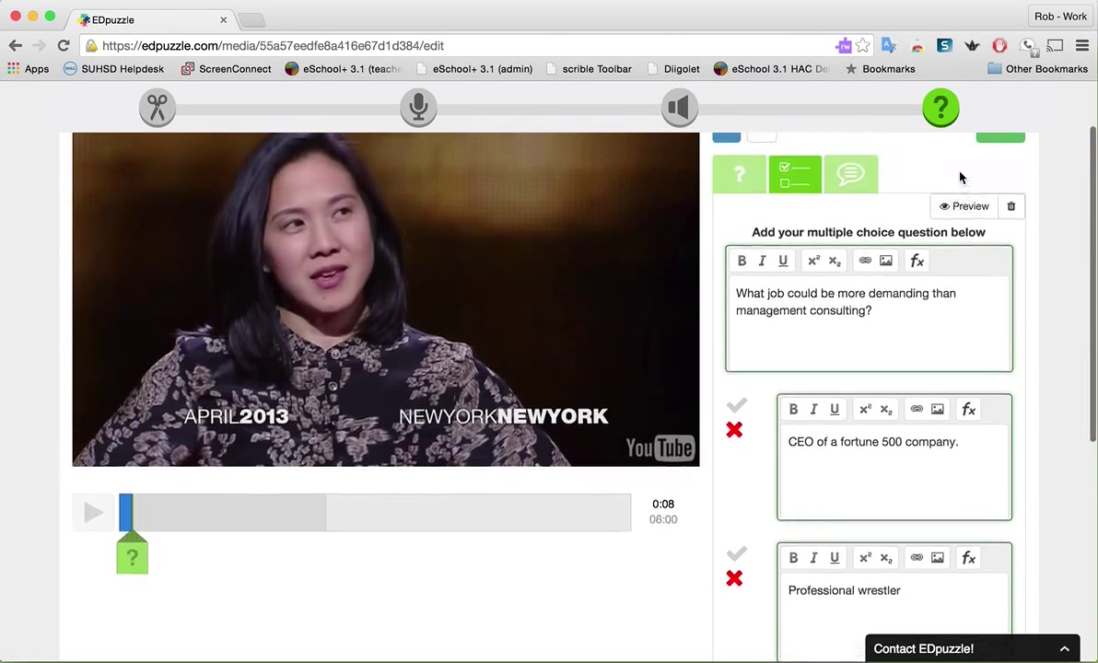
scroll(962, 178, down, 2)
scroll(962, 178, down, 1)
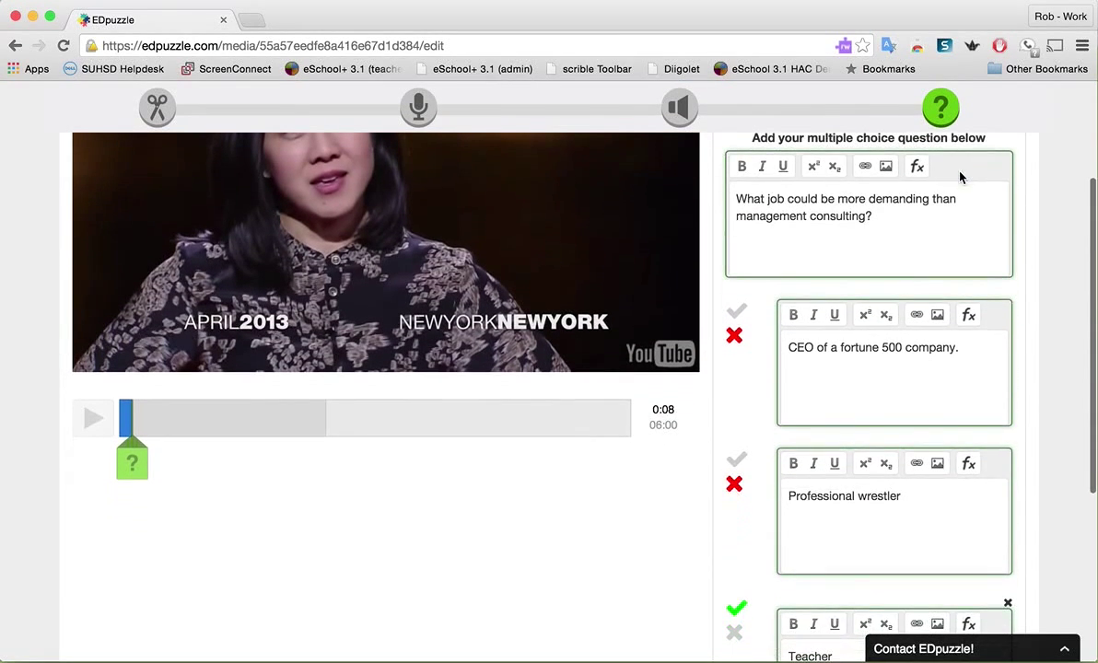
click(967, 348)
key(BackSpace)
scroll(968, 348, down, 2)
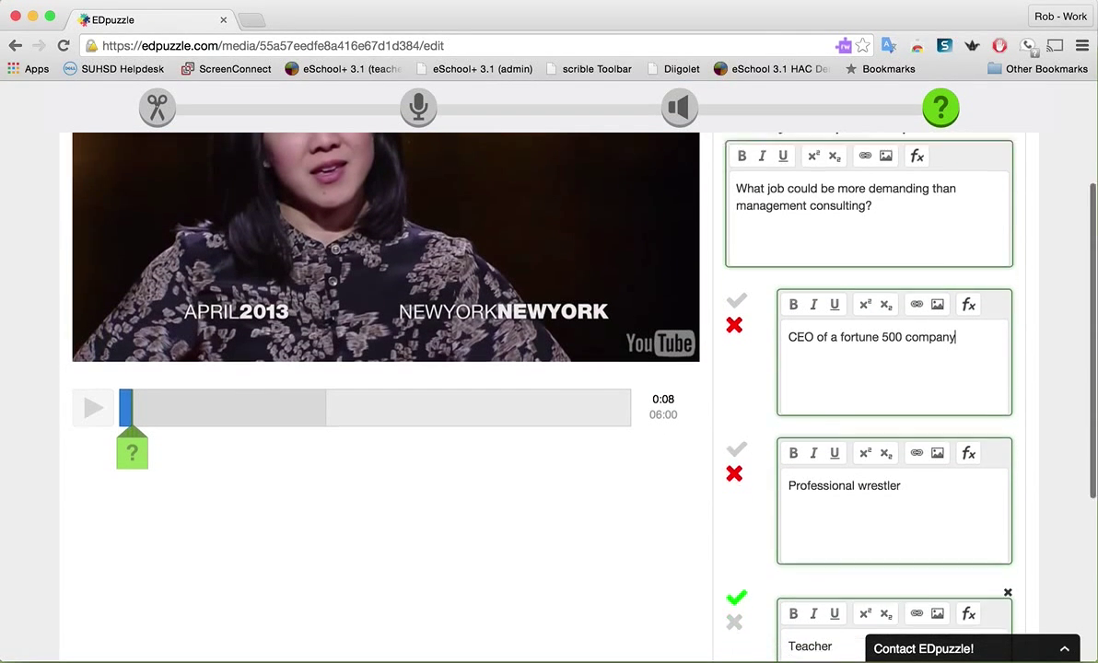
scroll(967, 348, up, 4)
scroll(967, 349, up, 1)
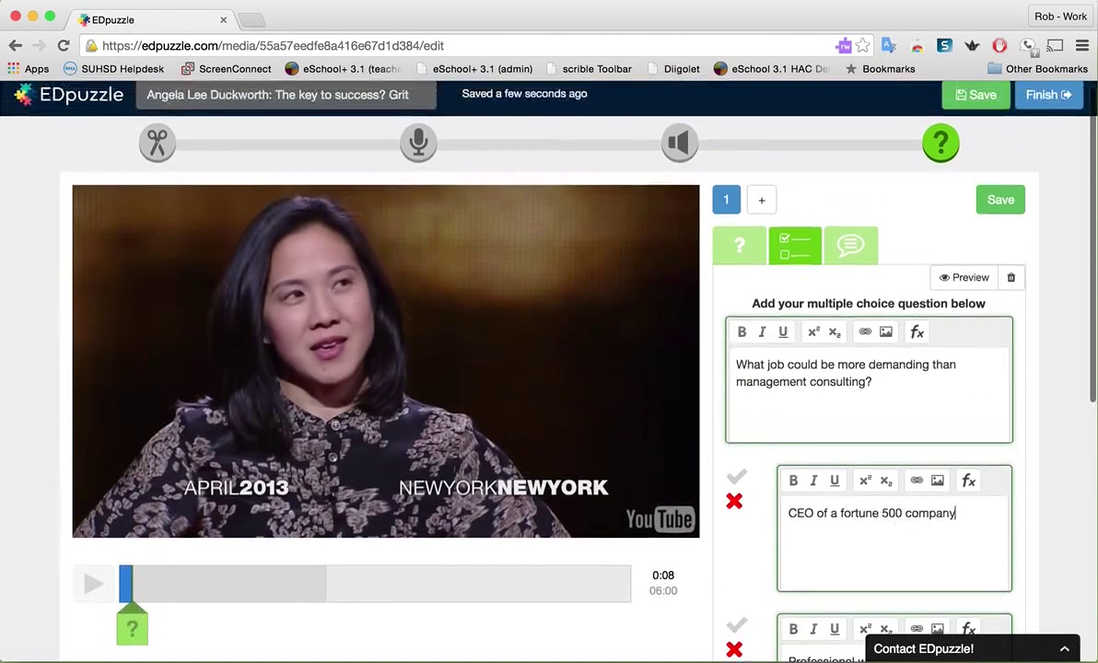
click(987, 211)
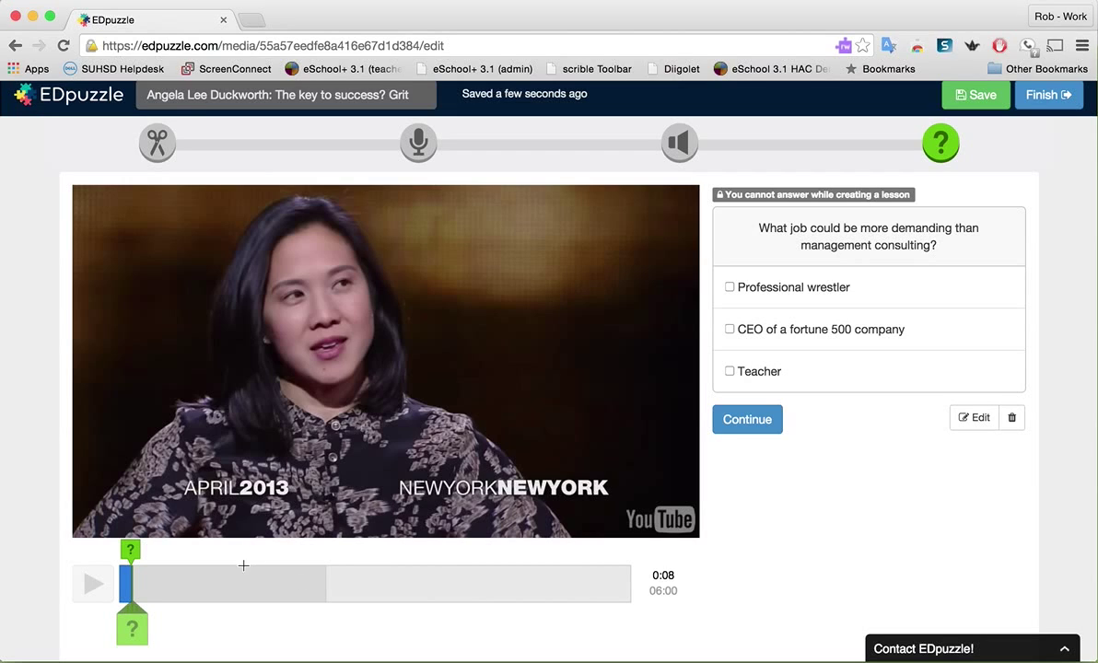
Continue past the saved question, skip ahead to 02:54, and play the video until pausing it at 03:20
click(742, 422)
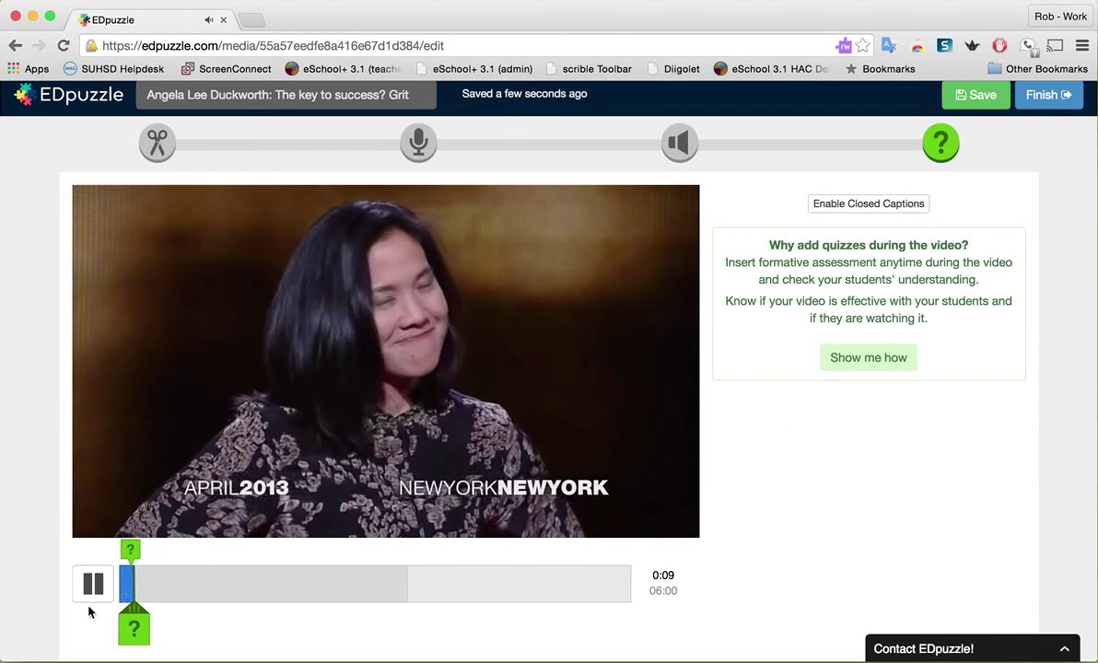
click(96, 592)
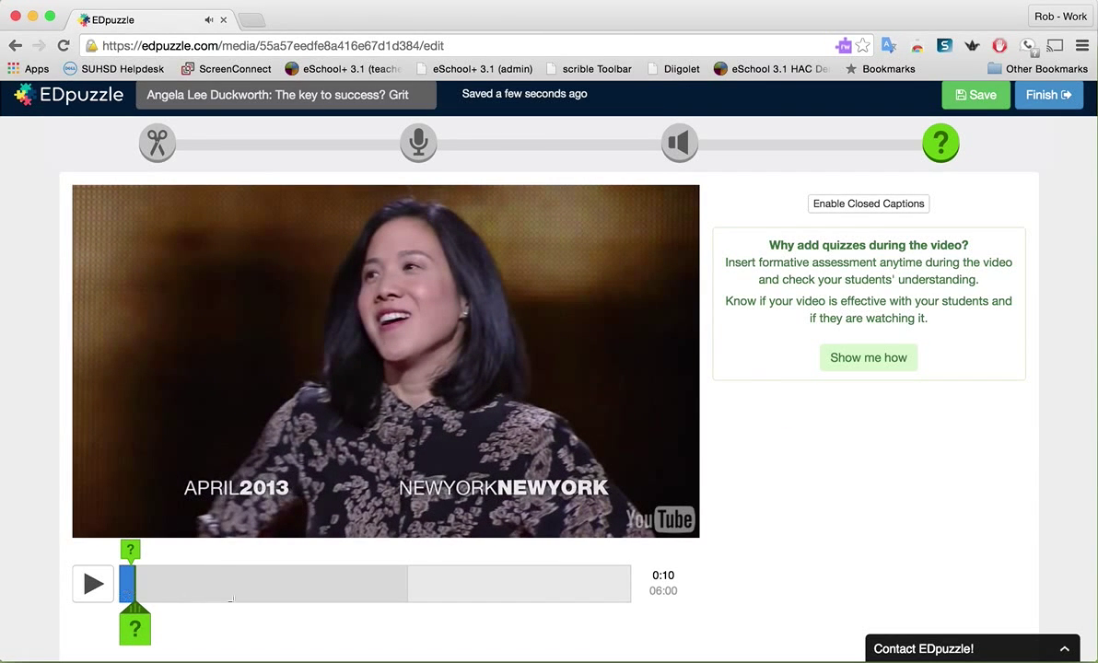
drag(137, 605, 367, 605)
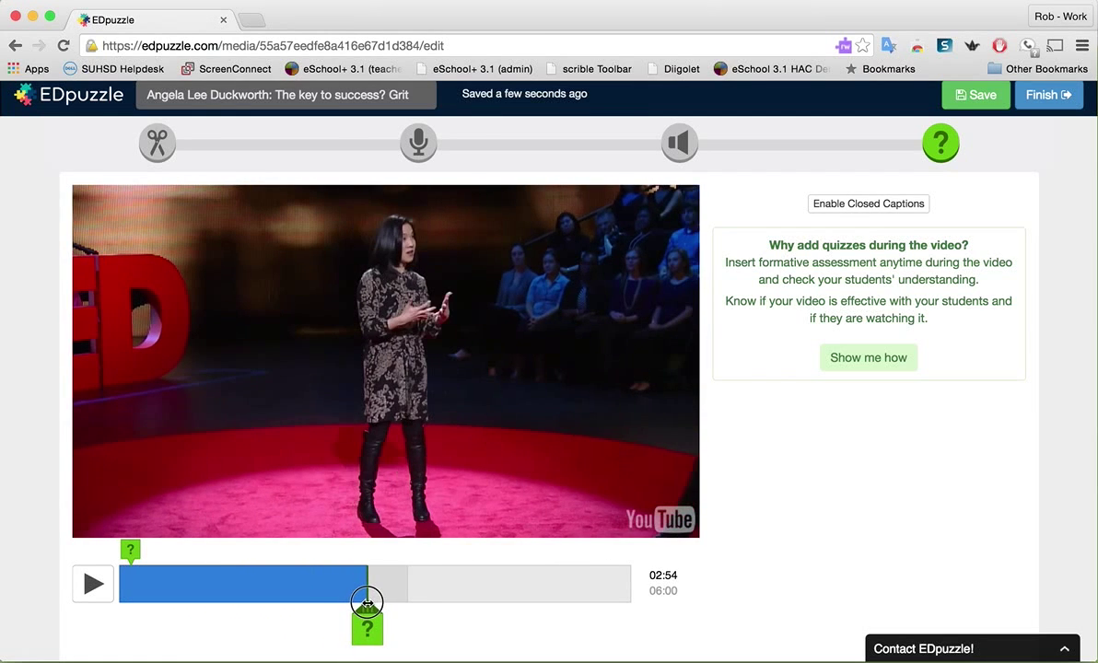
click(90, 588)
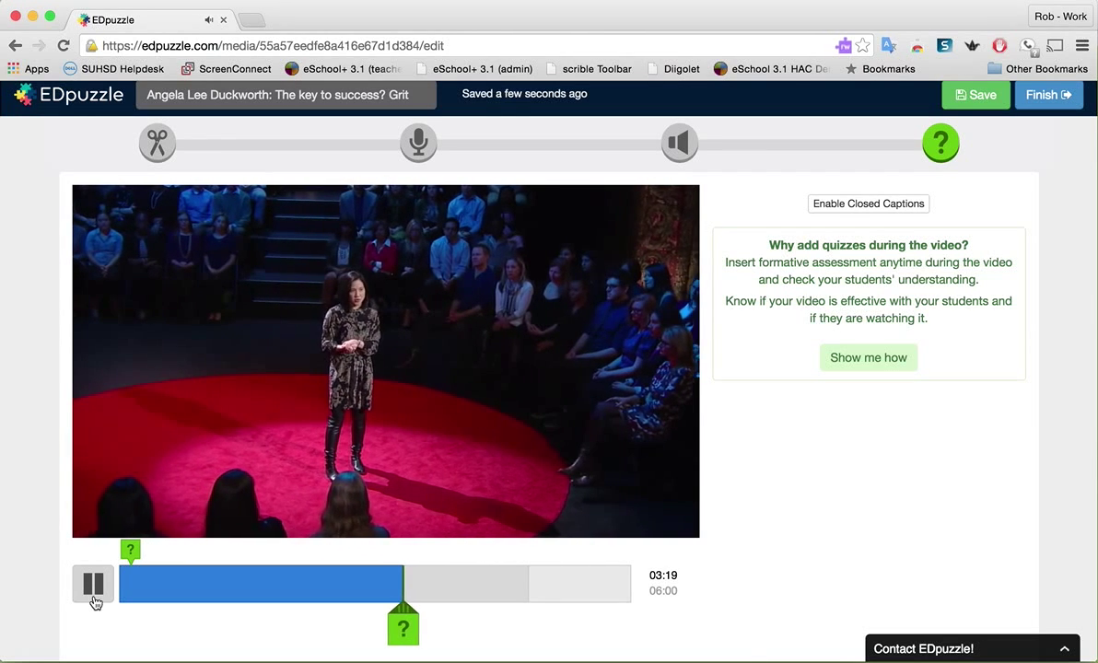
click(96, 592)
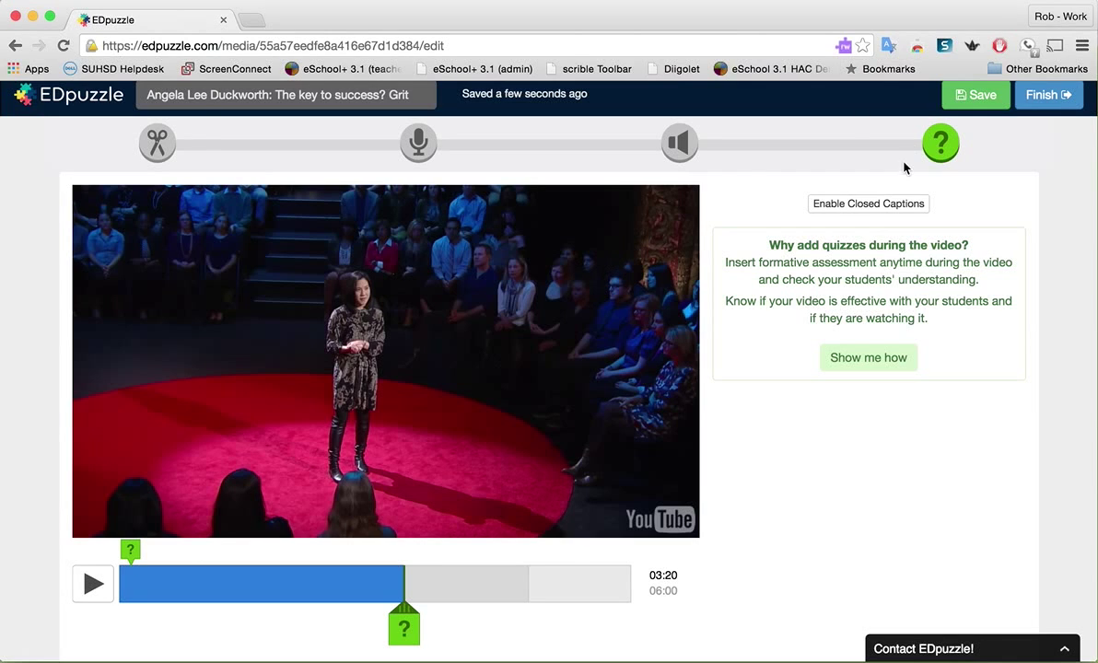
Add and save an open-ended question at 03:20 reading "Do you agree with Dr. Duckworth that grit is the biggest predictor of success?"
click(400, 631)
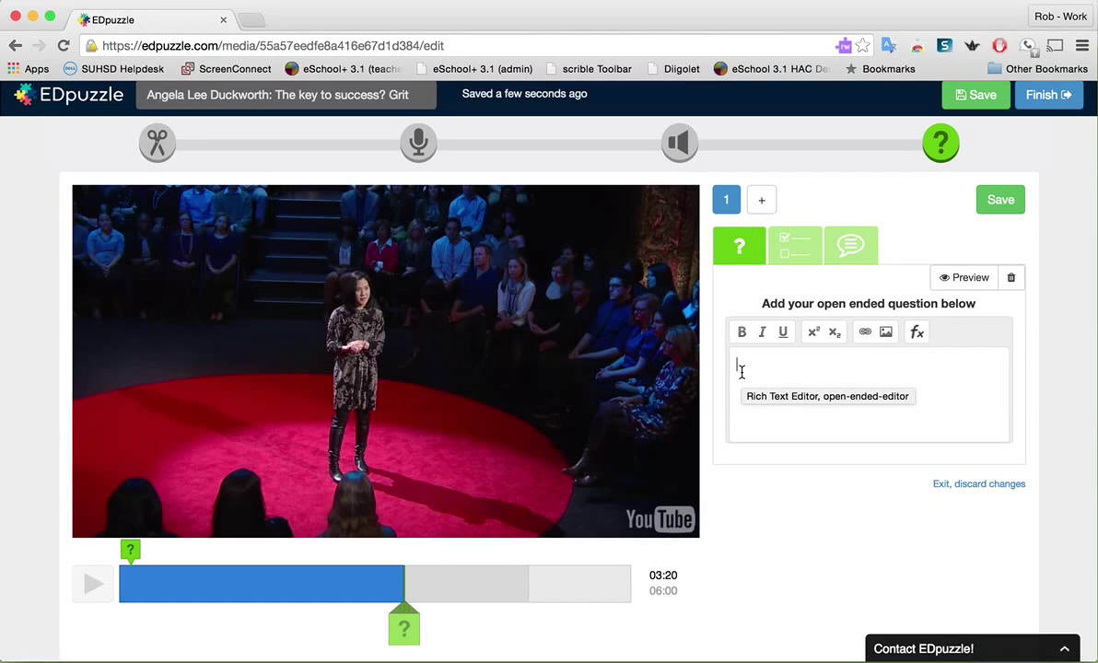
text(D)
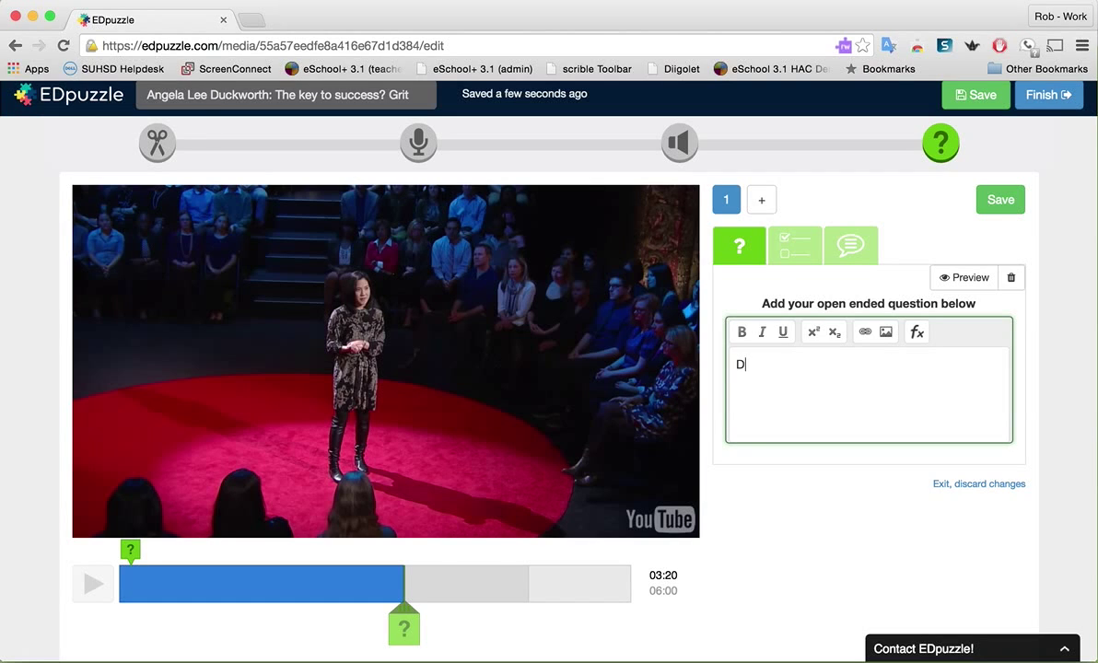
text(o you agree with )
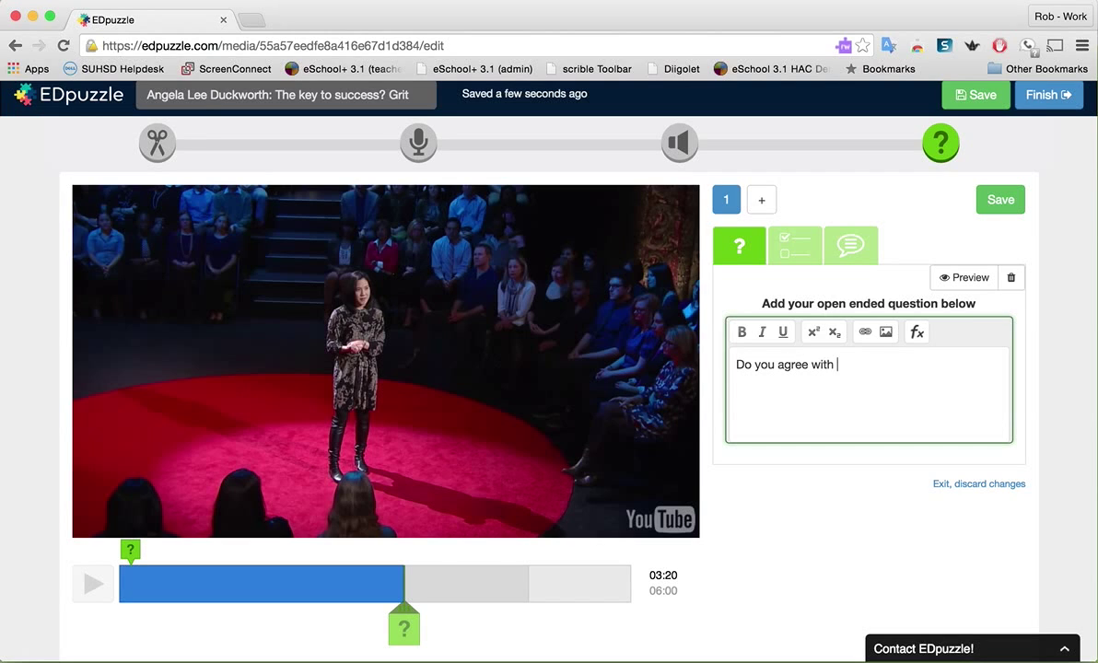
text(Dr . Duckworth that girt)
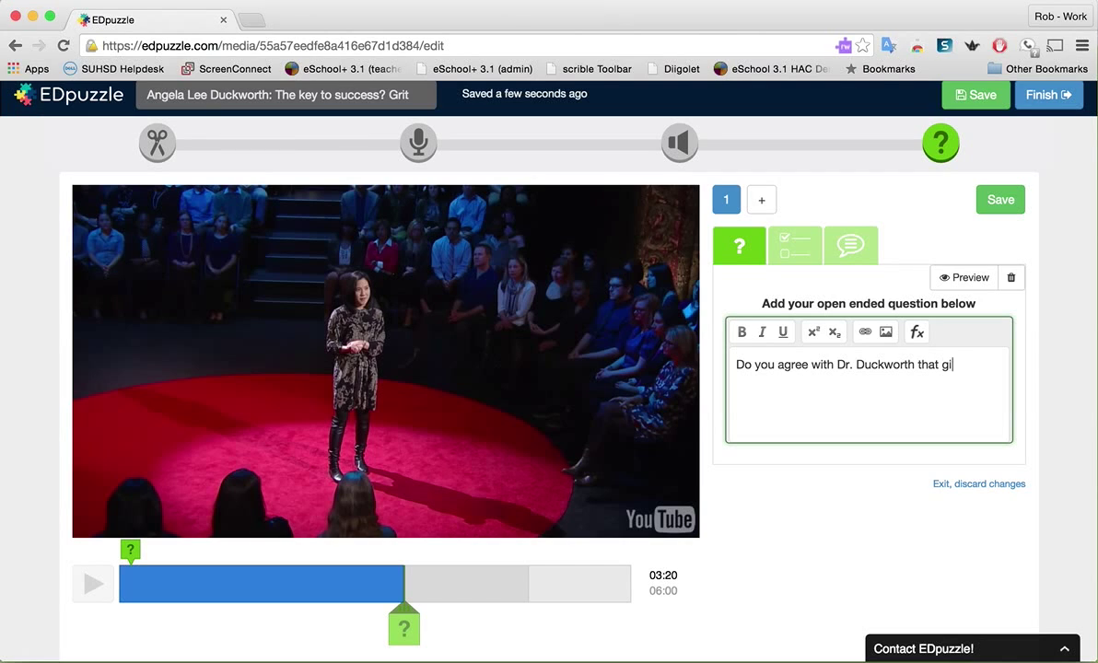
key(BackSpace)
key(BackSpace)
key(BackSpace)
text(ree wit)
key(BackSpace)
key(BackSpace)
text(it is the biggest pre)
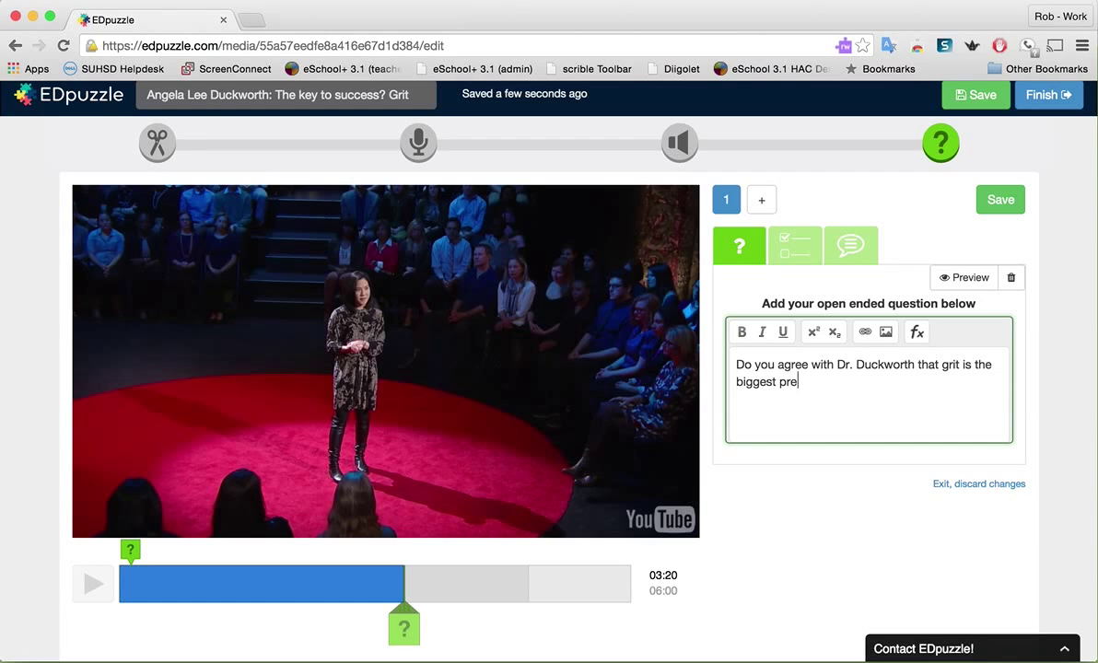
text(dictor of success?)
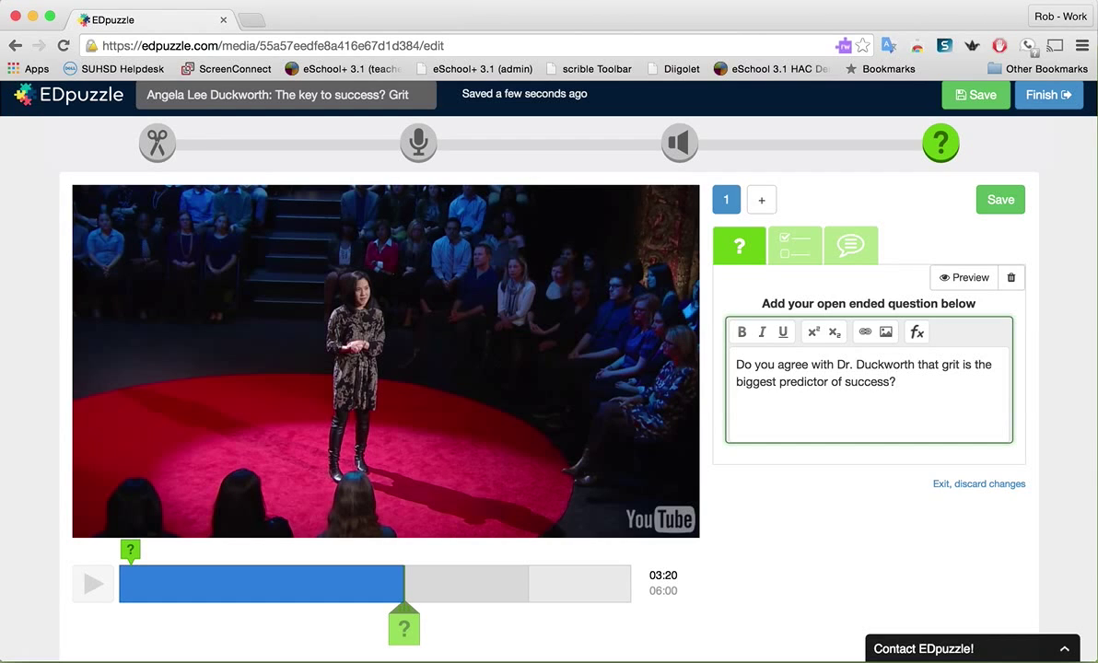
click(1002, 200)
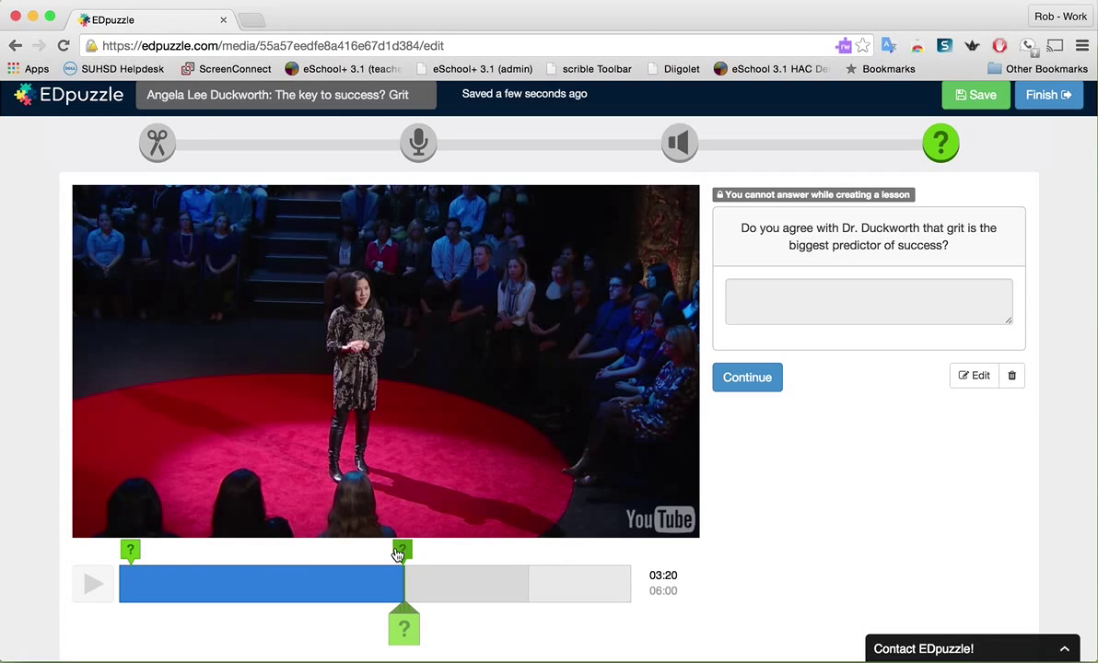
Continue past the open-ended question, advance the video toward its end and pause it at 05:20
click(404, 612)
click(472, 609)
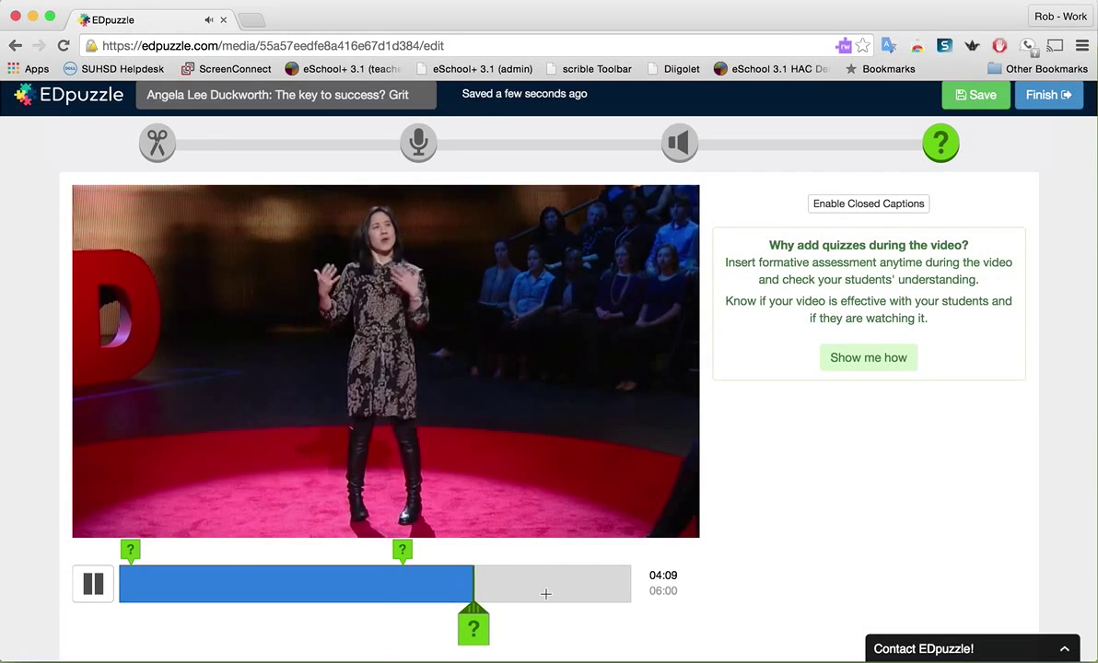
mouse_move(478, 608)
mouse_down()
mouse_move(578, 605)
mouse_move(537, 606)
mouse_move(554, 607)
mouse_up()
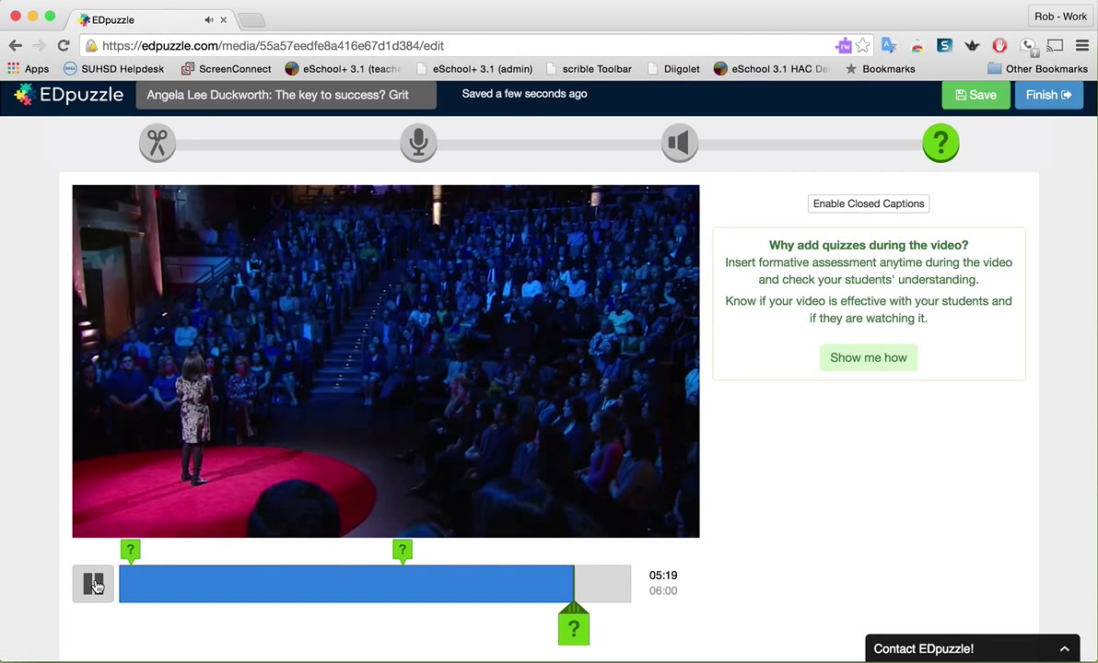
click(94, 586)
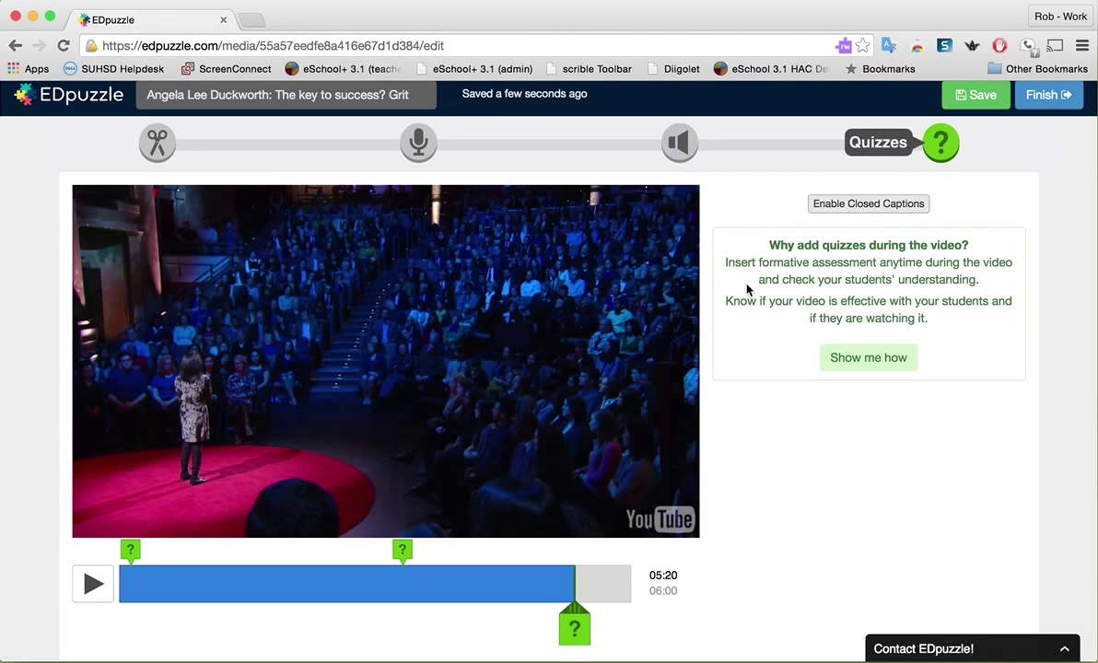
Add a comment at 05:20 in the video, beginning with the text 'For more information about "growth mindset'
click(578, 631)
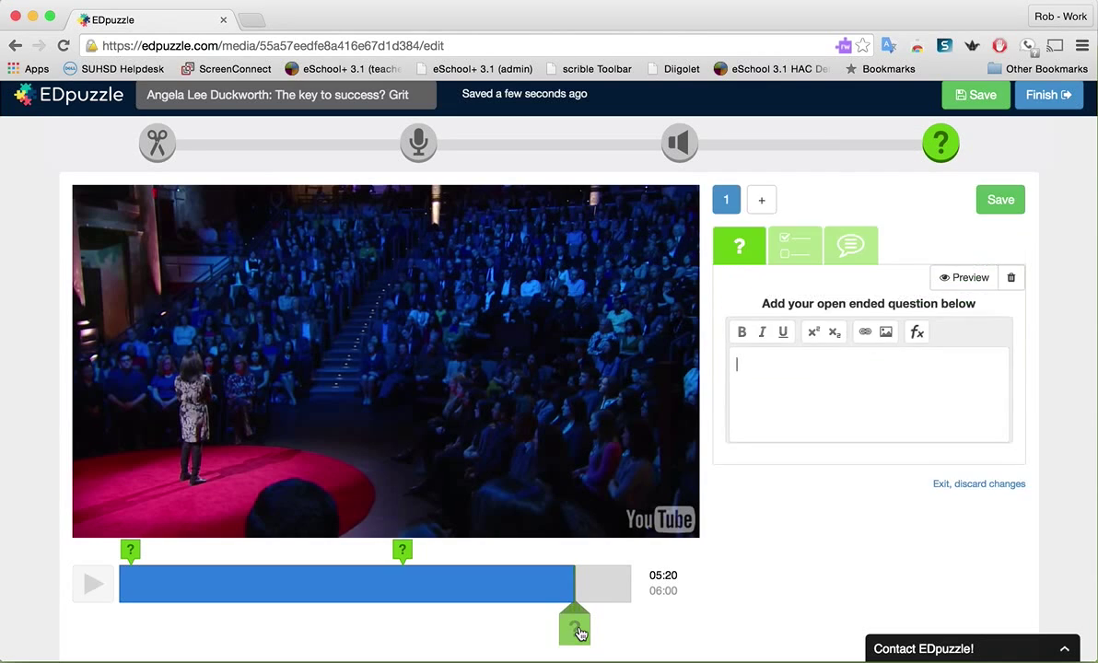
click(835, 247)
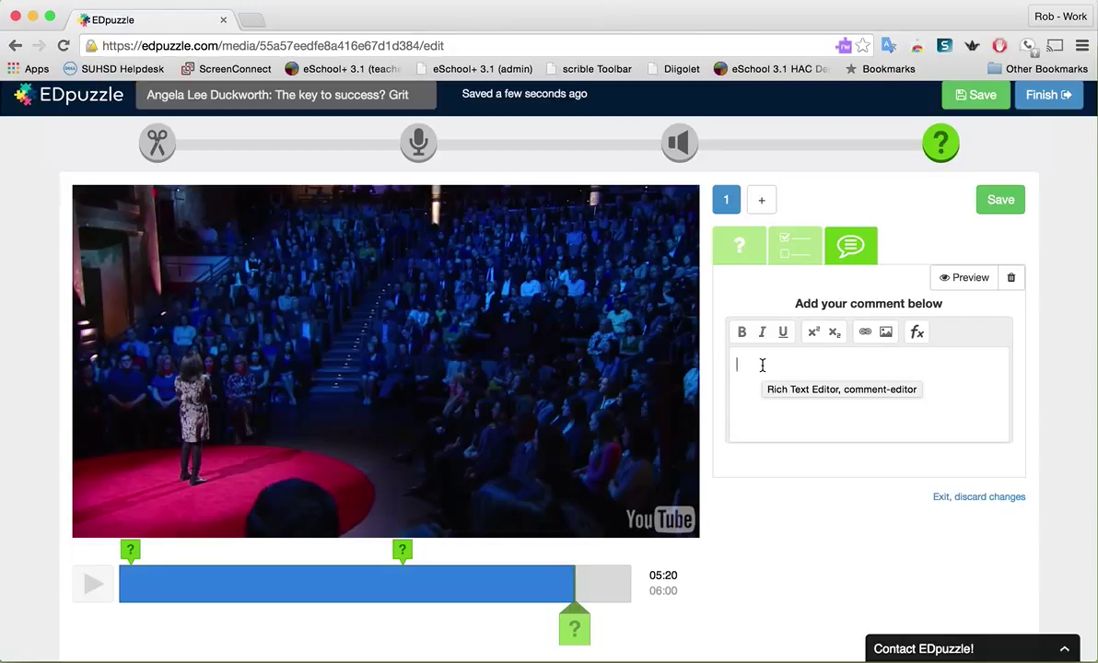
text(For mo)
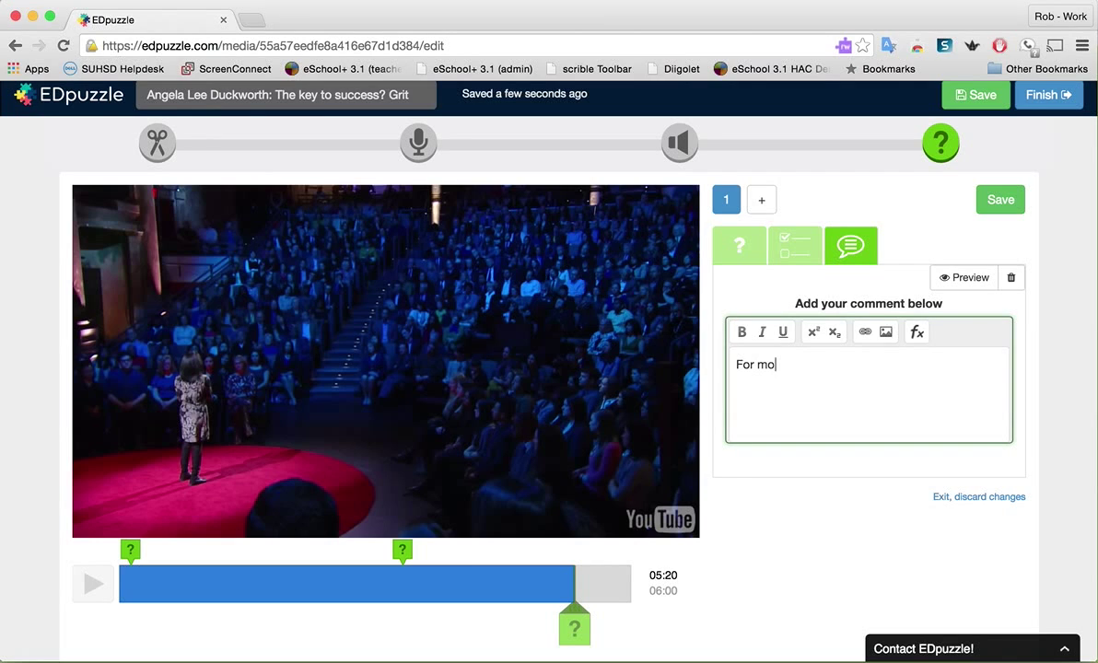
text(re information about)
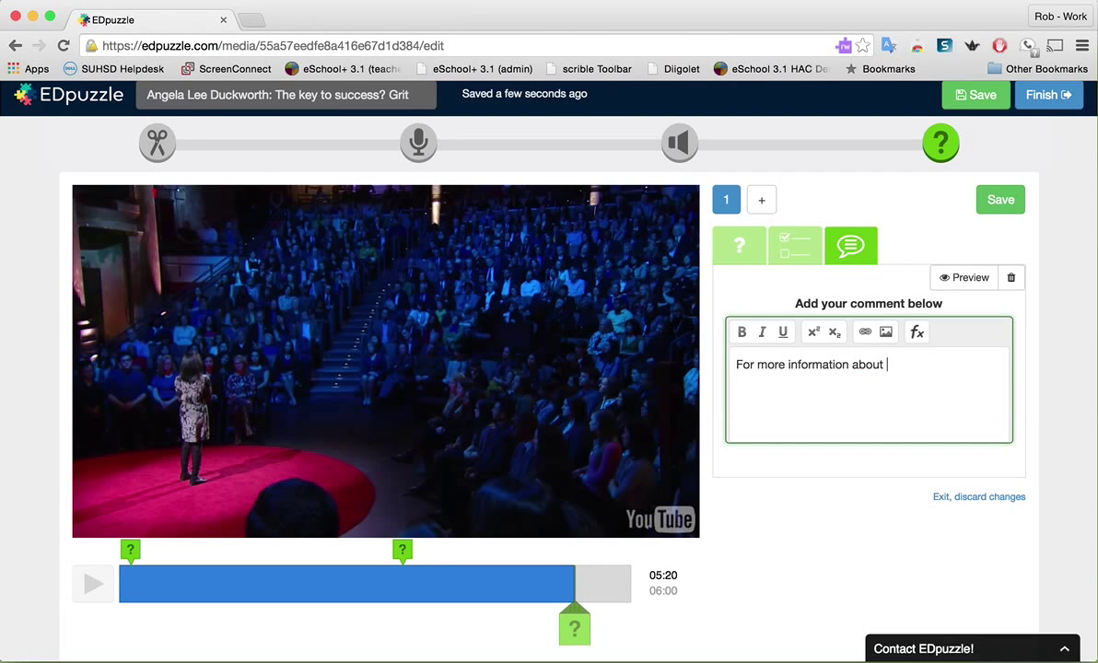
text( :)
key(BackSpace)
text("gor)
key(BackSpace)
key(BackSpace)
text(rowth mn)
key(BackSpace)
text(indset)
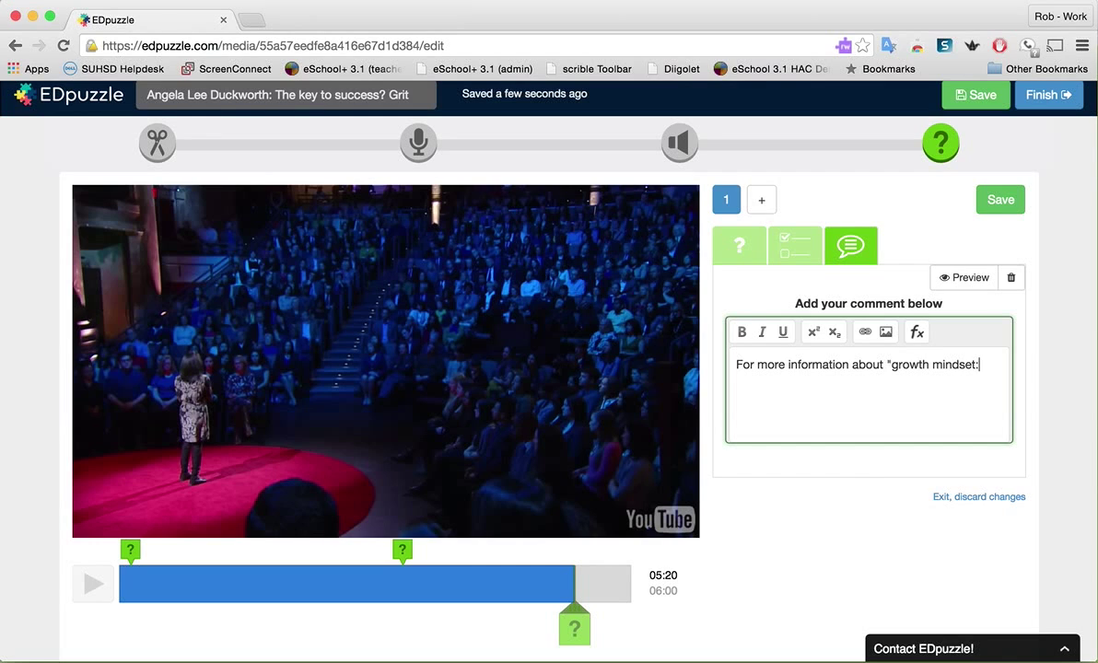
Close the quotation after "growth mindset" and continue the comment with "see Carol Dweck's TED talk at the following link:", followed by blank lines
text(" see)
text( th)
key(BackSpace)
key(BackSpace)
text(Carol Dwek)
key(BackSpace)
text(ck's )
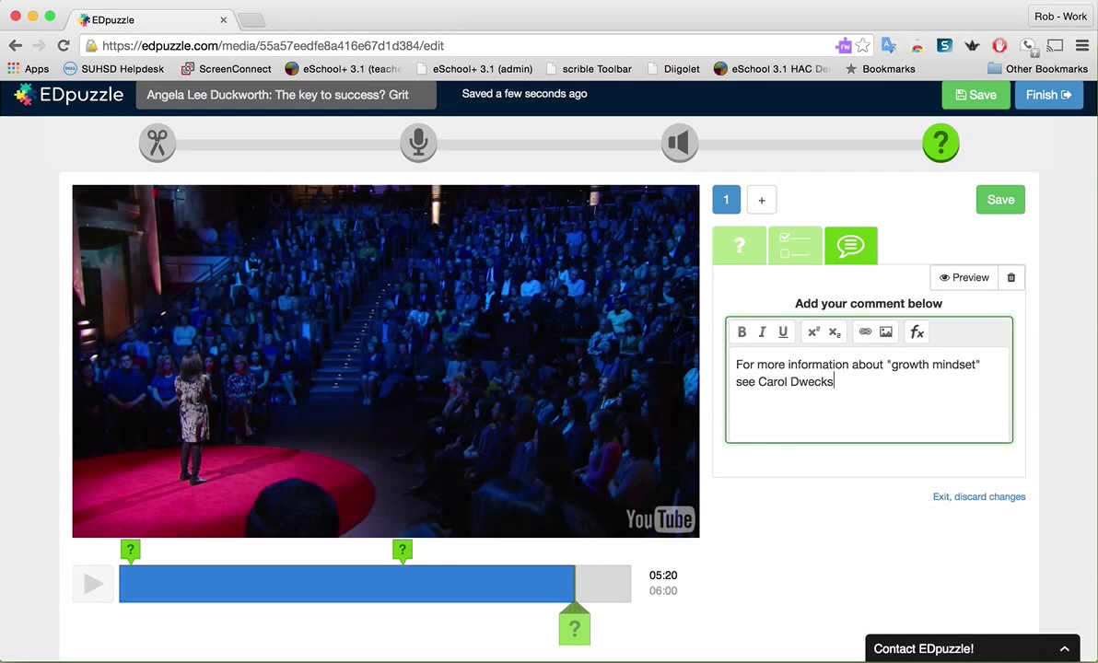
text(TED talk at th)
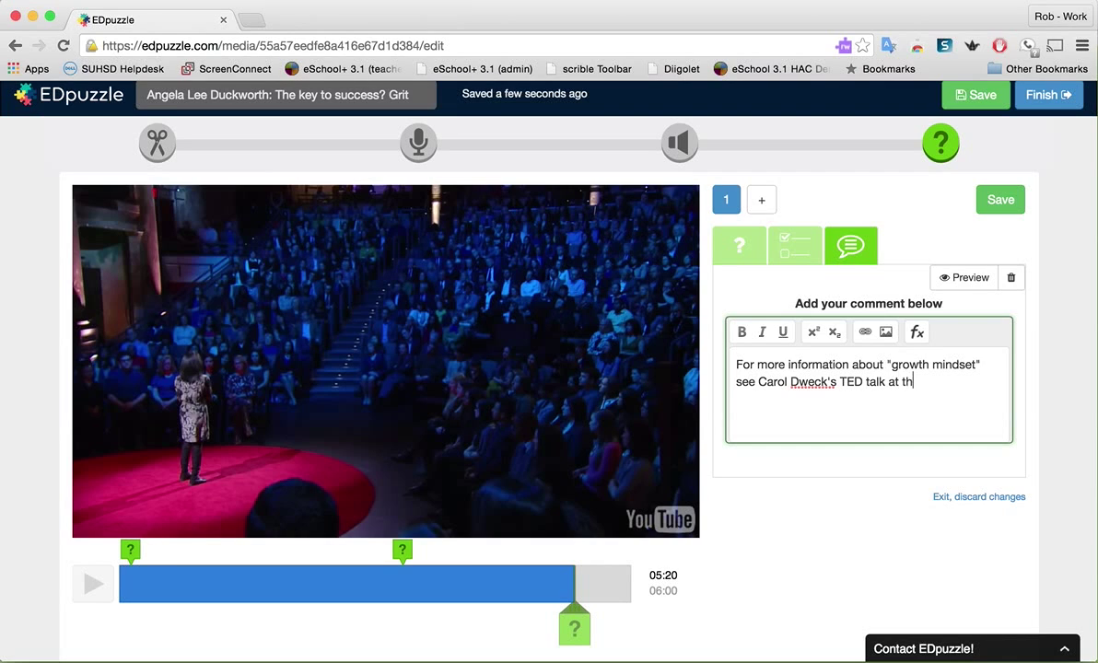
text(e following links)
key(BackSpace)
key(BackSpace)
text(k:)
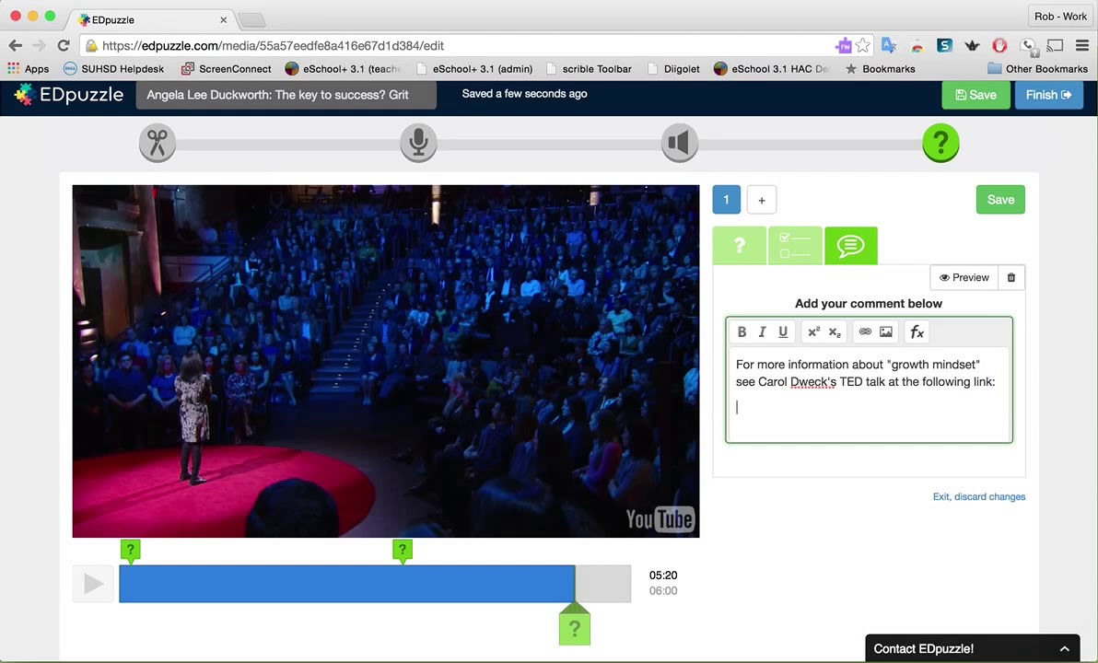
key(Return)
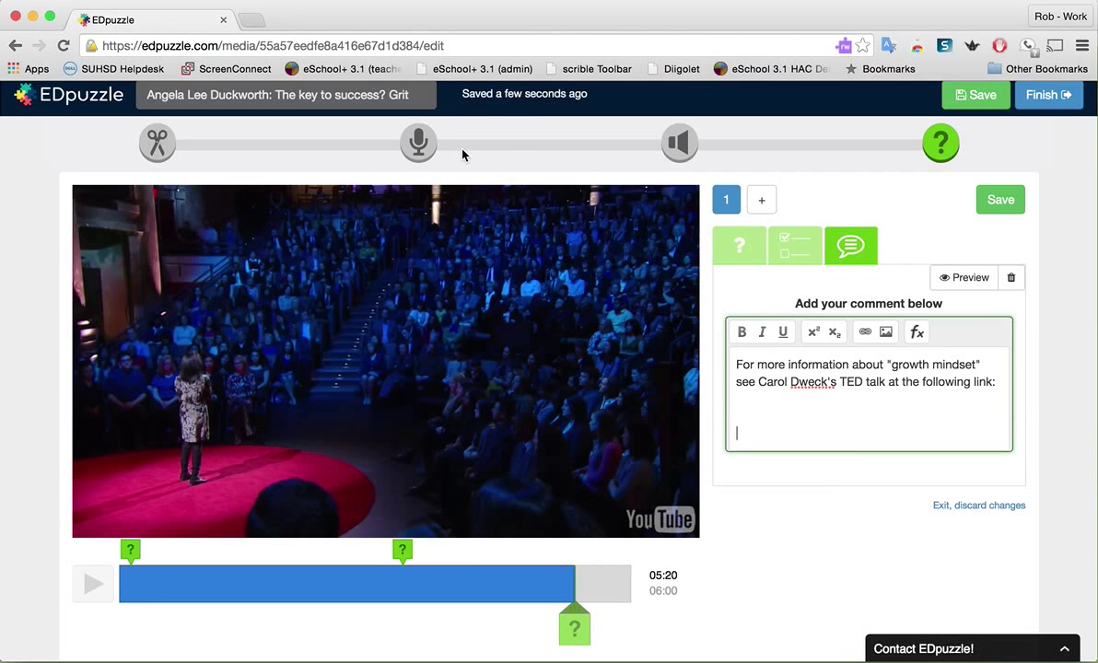
Search Google in a new browser tab for "carol dweck ted talk" and open the TED.com talk "The power of believing that you can improve"
click(249, 22)
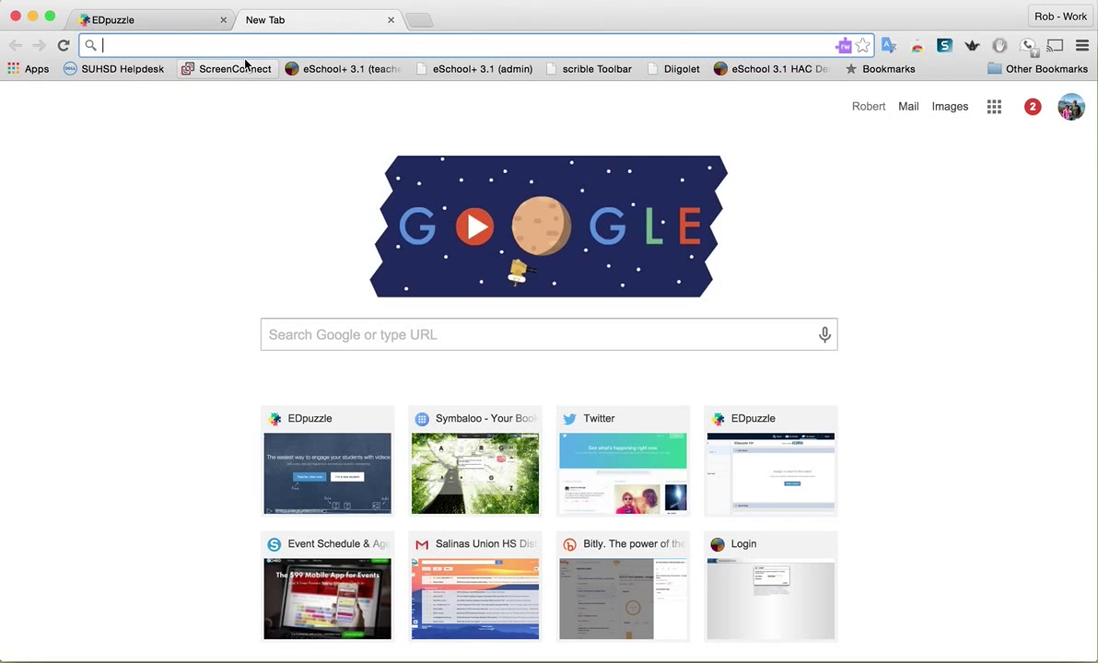
text(cra)
key(BackSpace)
key(BackSpace)
text(ar)
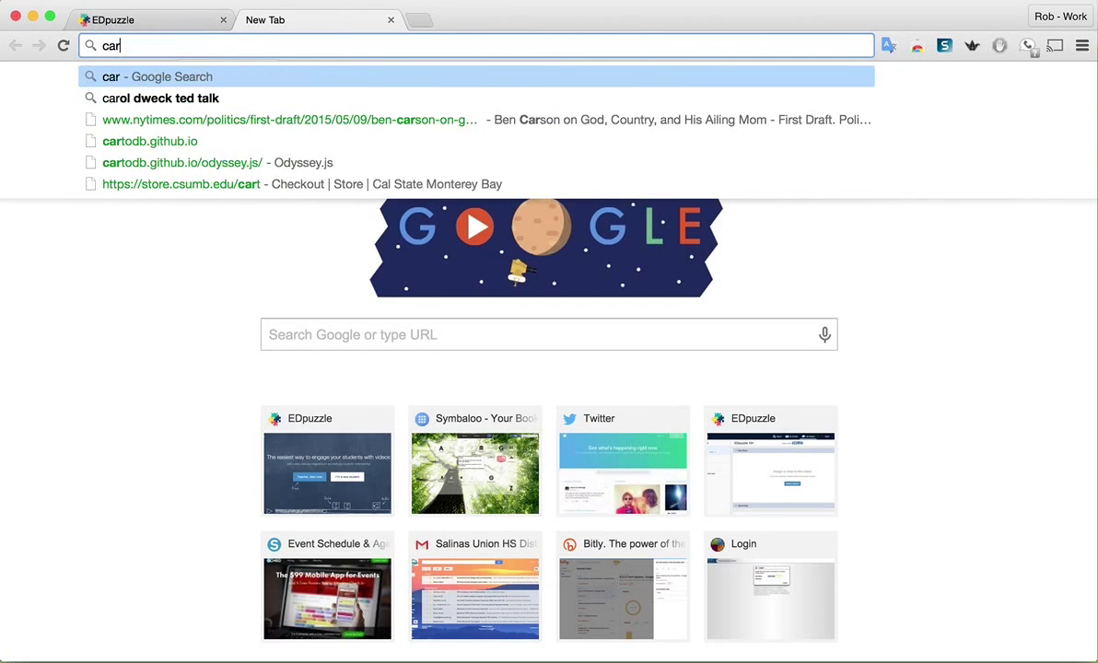
text(ol dweck ted talk)
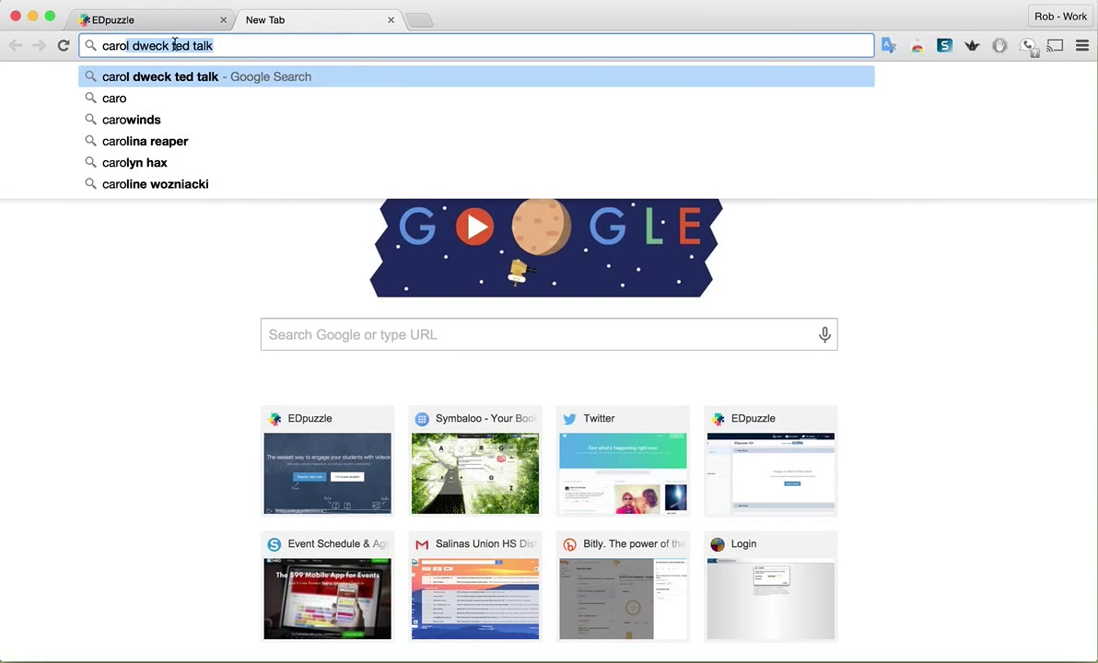
key(Return)
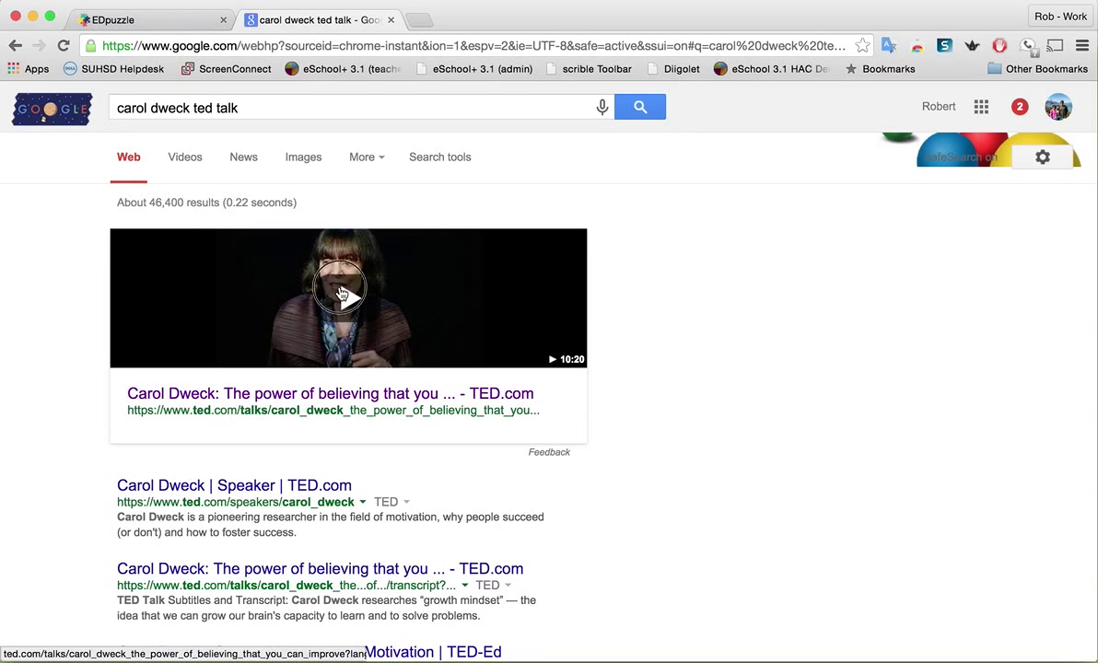
click(340, 293)
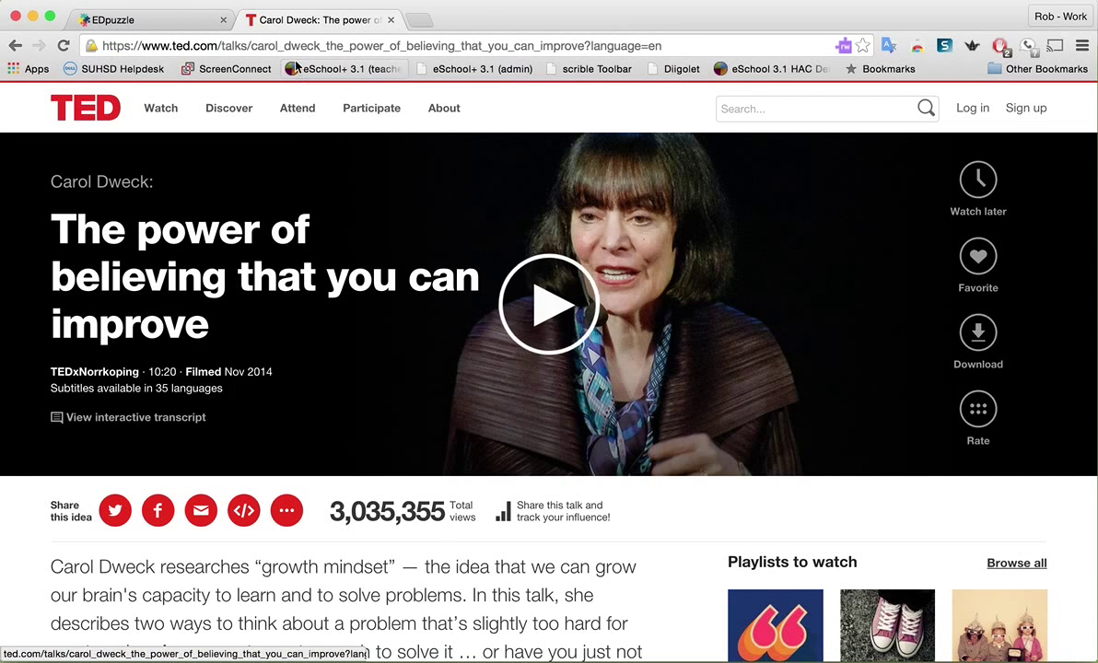
Copy the TED talk's web address, paste it below the text of the EDpuzzle comment, and save the comment
click(292, 45)
key(ctrl+c)
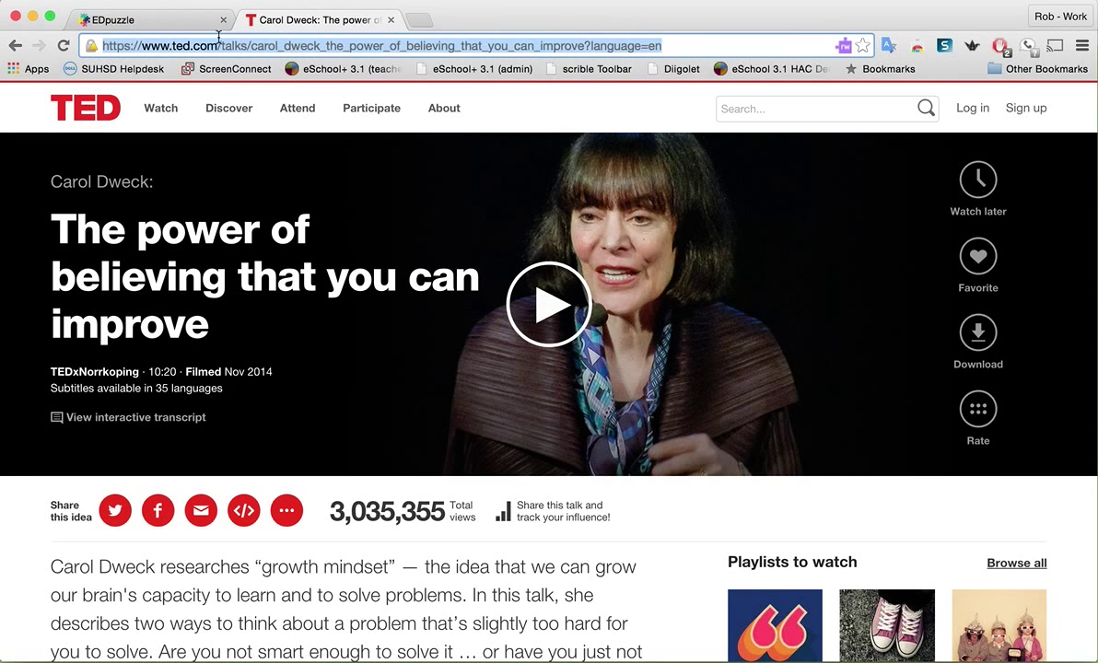
click(176, 19)
click(747, 433)
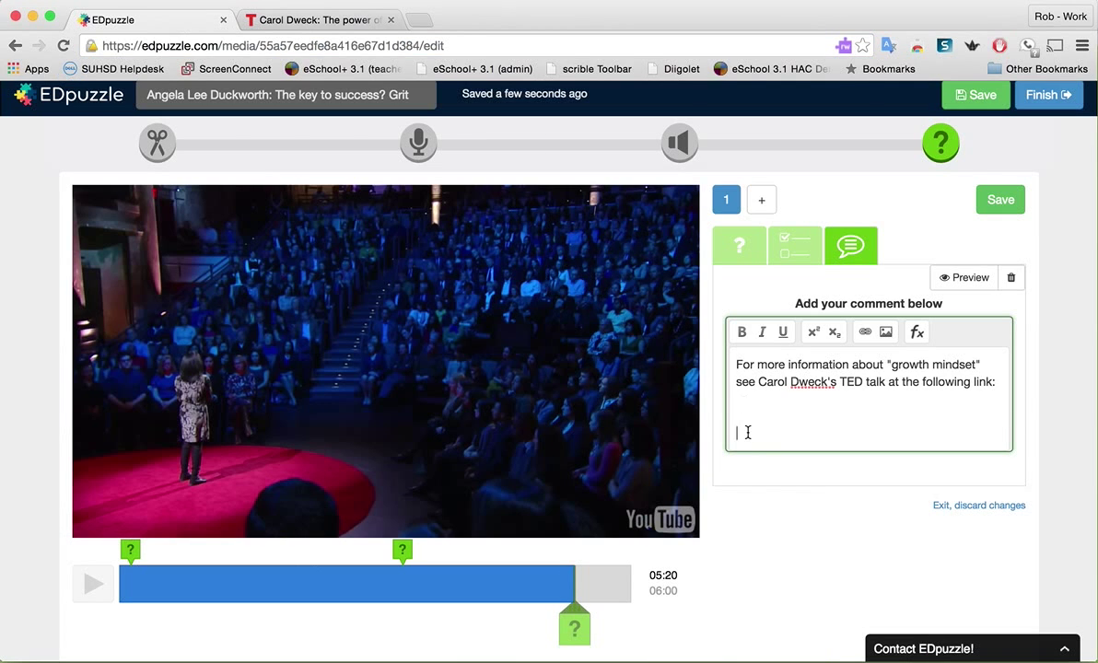
key(ctrl+v)
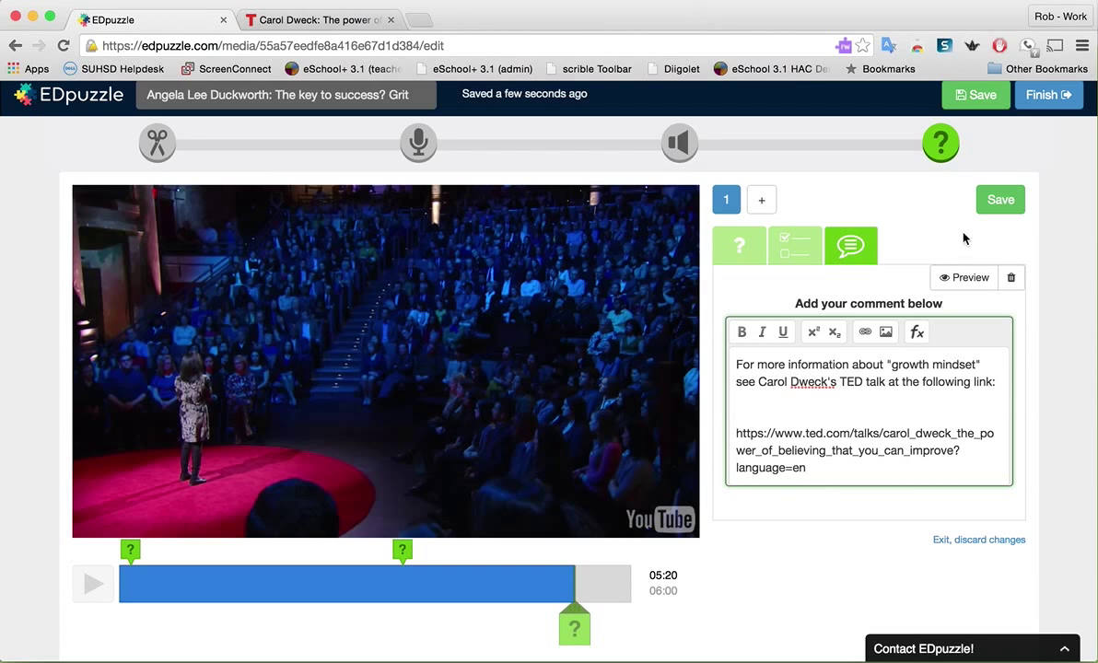
click(987, 202)
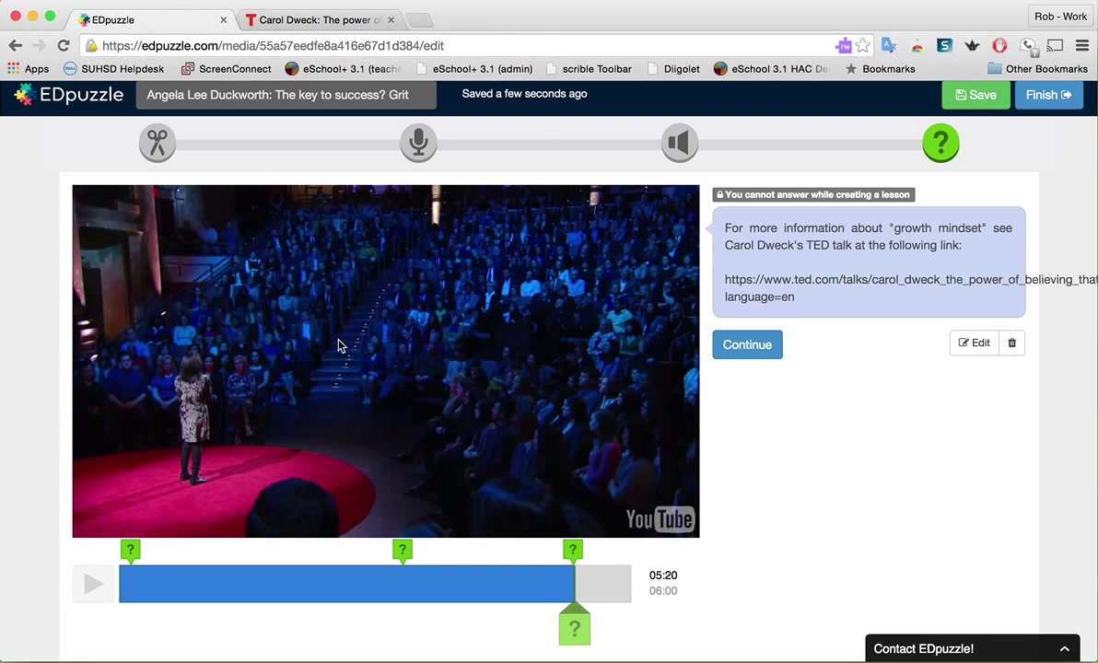
Record a short audio note at 0:00, the start of the video, and save the lesson
click(416, 148)
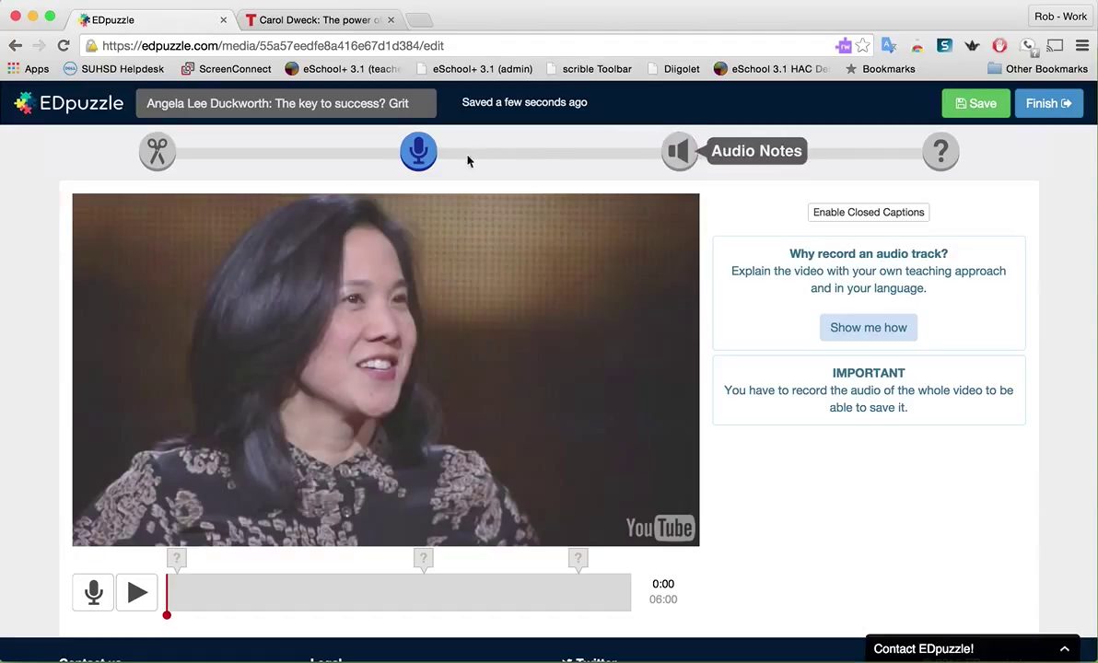
click(674, 150)
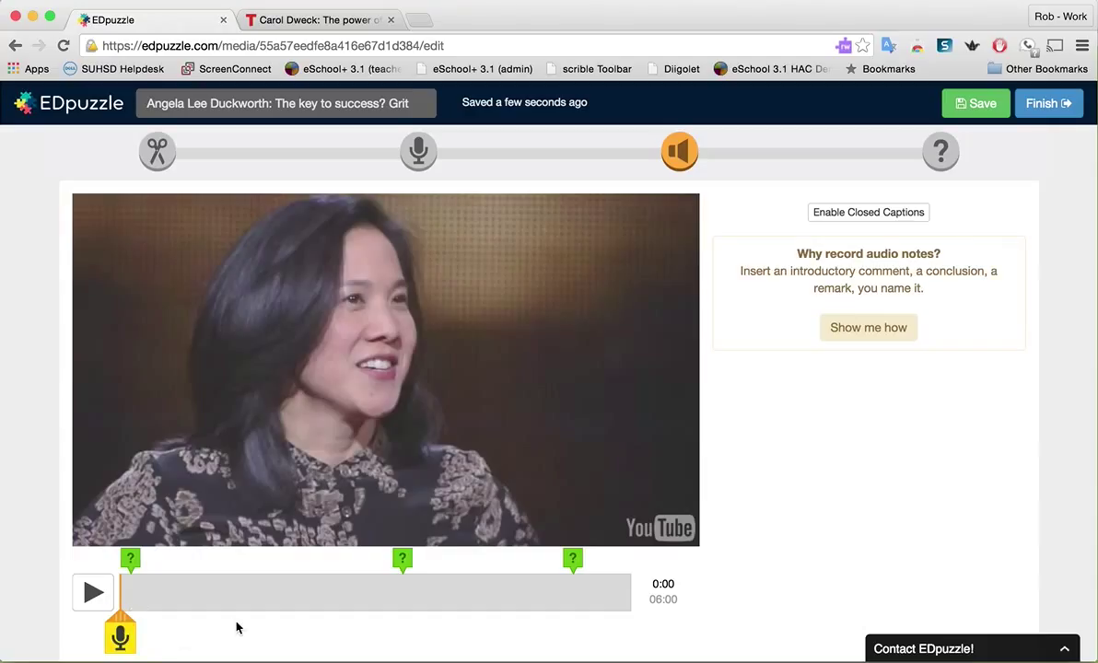
click(121, 640)
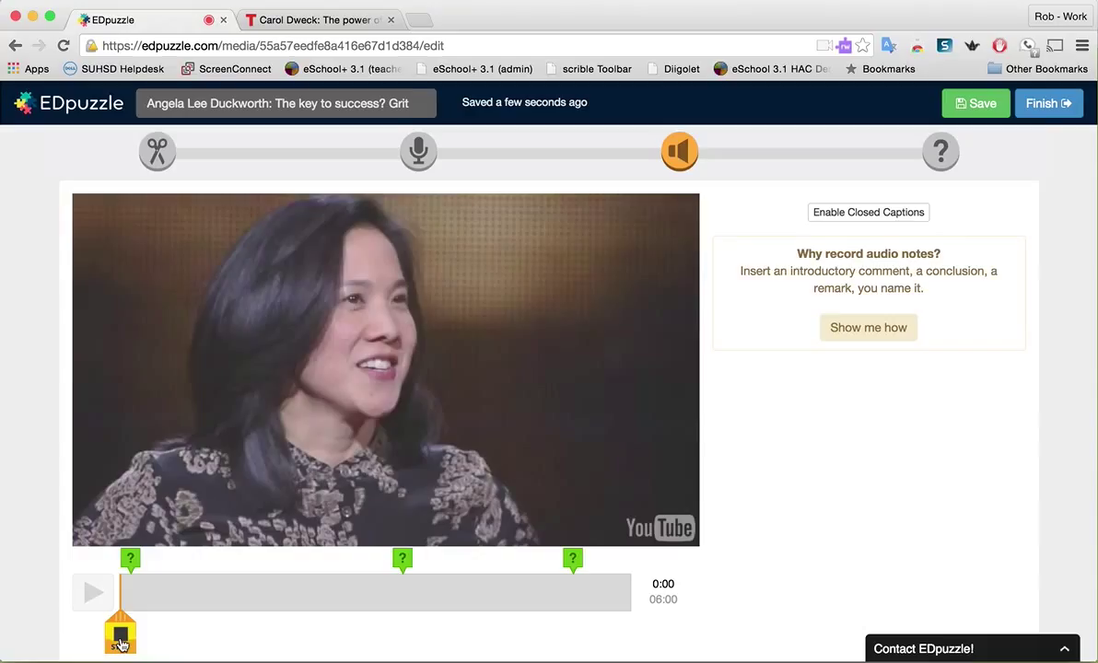
click(120, 641)
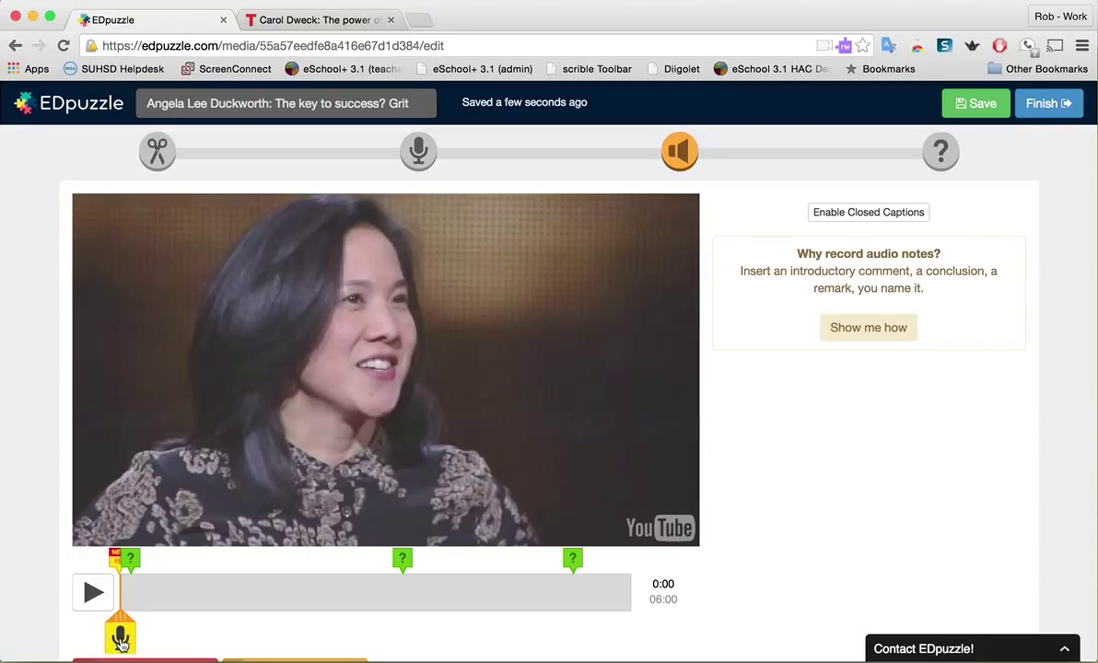
scroll(120, 635, down, 3)
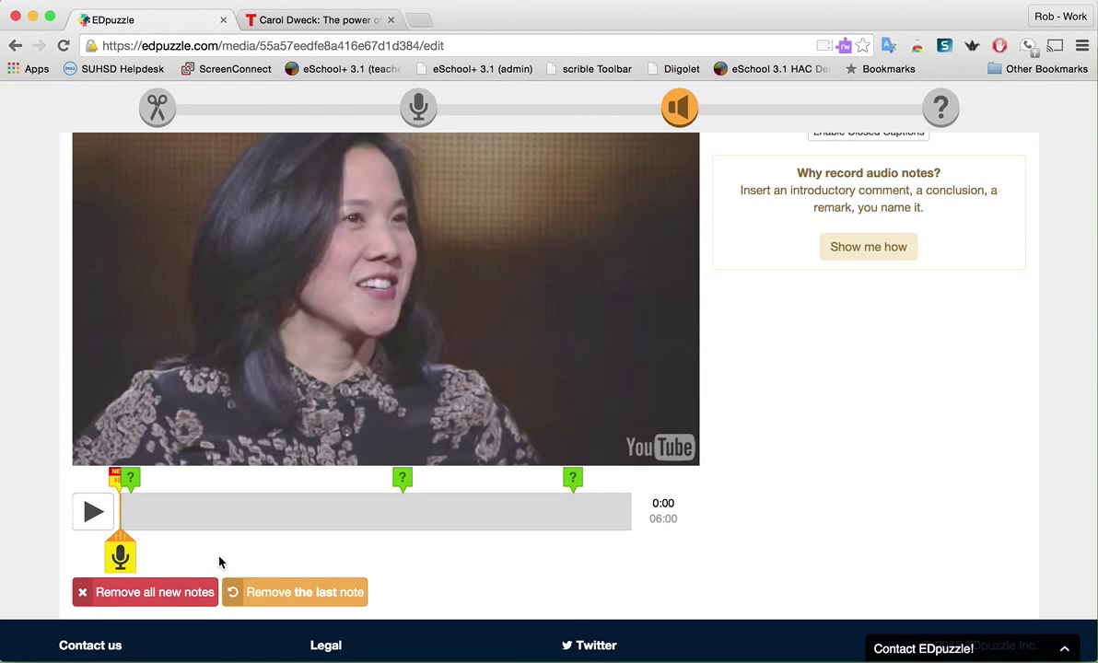
scroll(219, 562, up, 2)
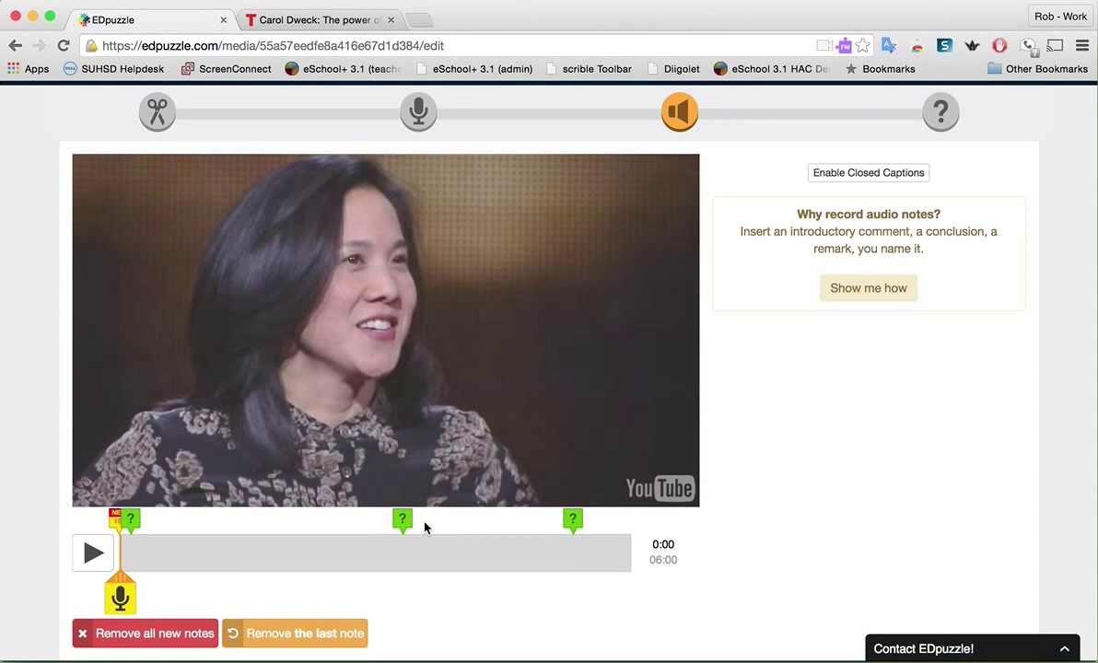
scroll(424, 527, up, 1)
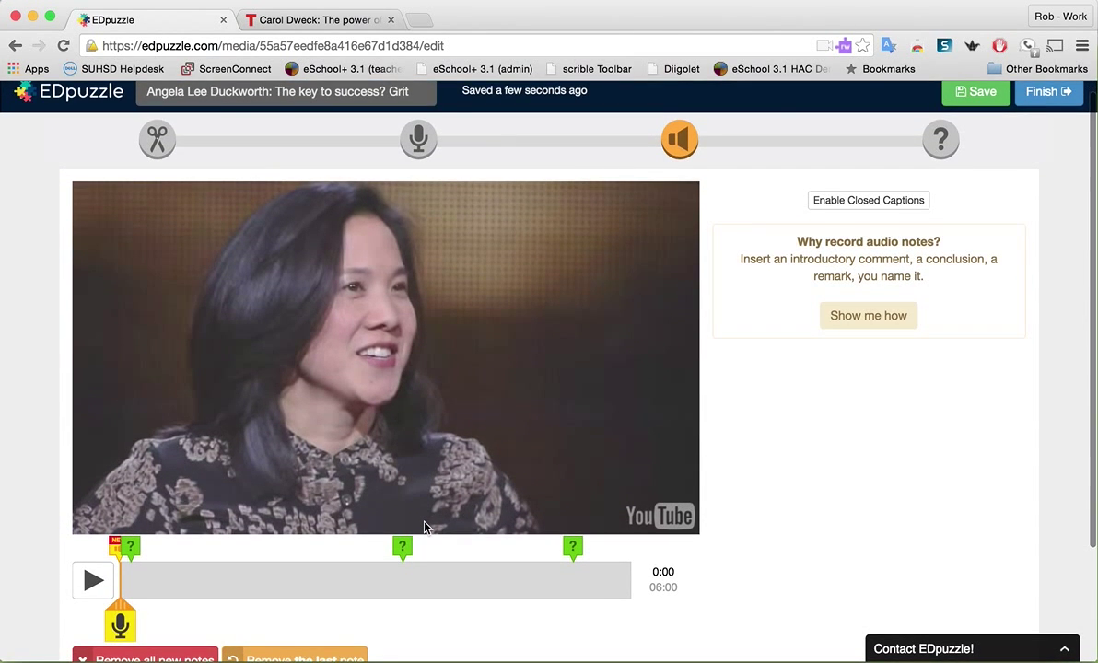
scroll(709, 441, up, 1)
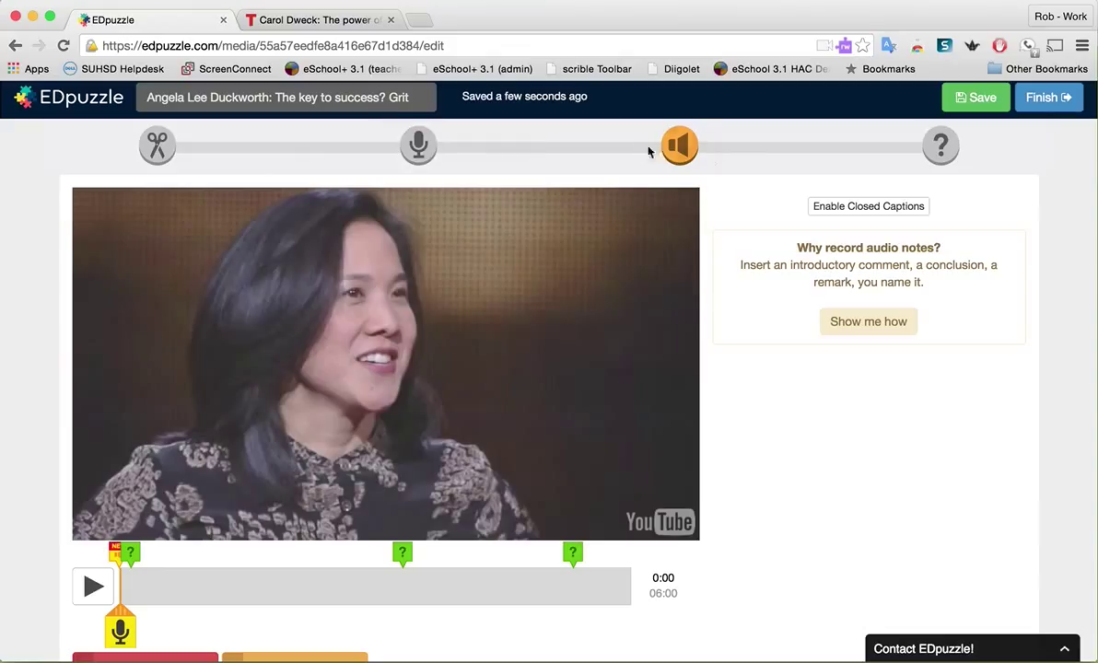
click(976, 103)
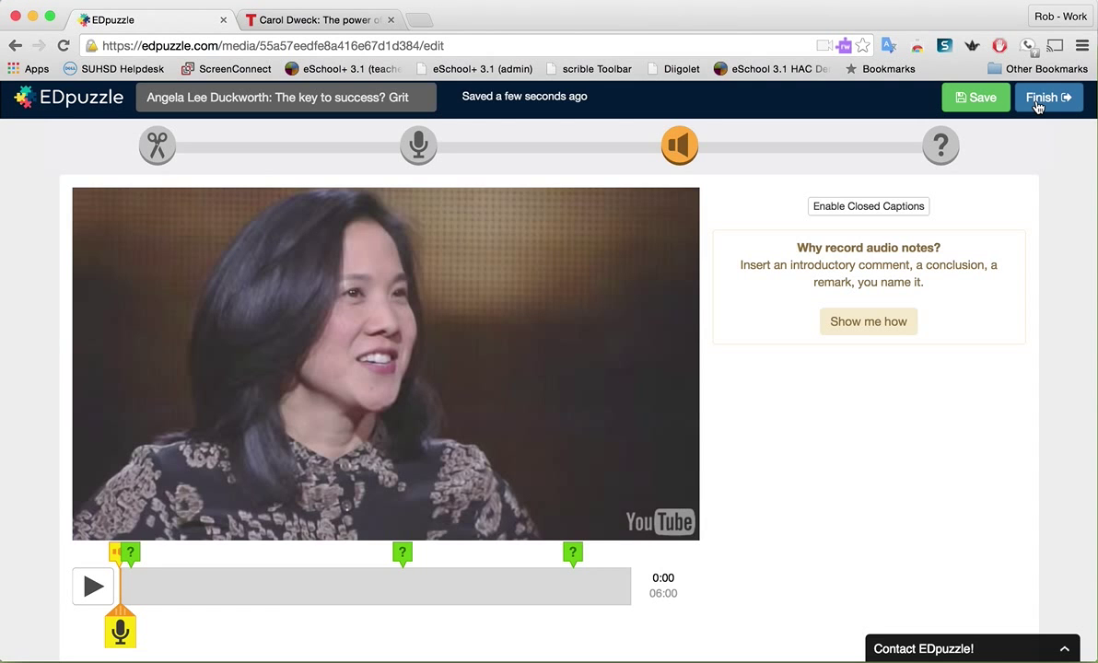
Finish the lesson and assign it to My Class with Prevent skipping enabled and no due date, then dismiss the class code notice
click(1037, 107)
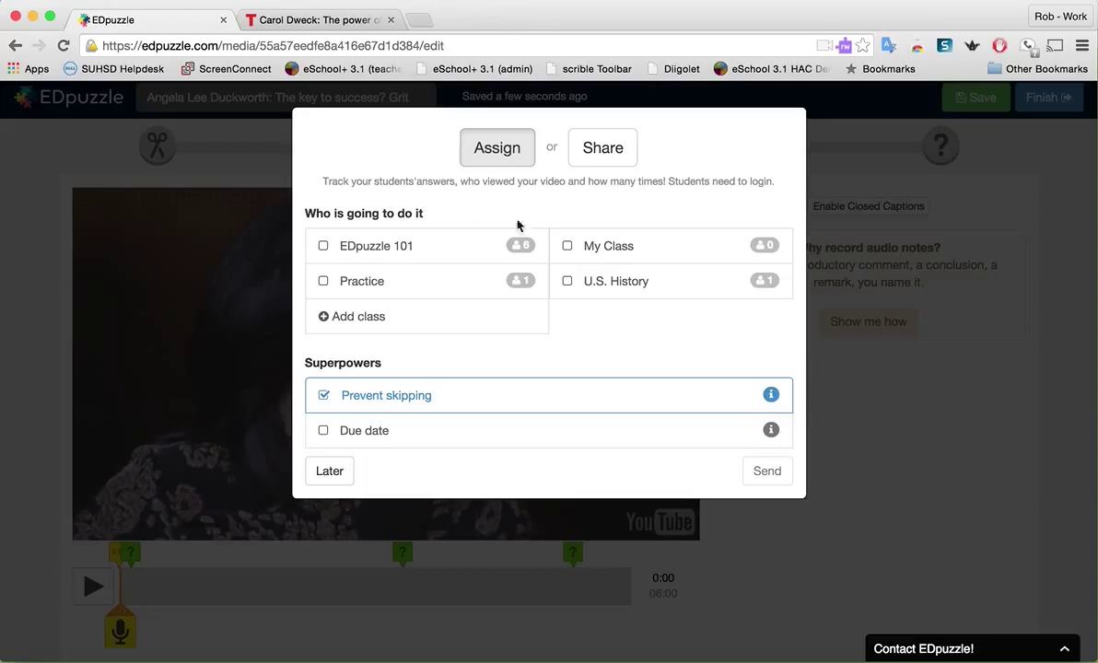
click(567, 247)
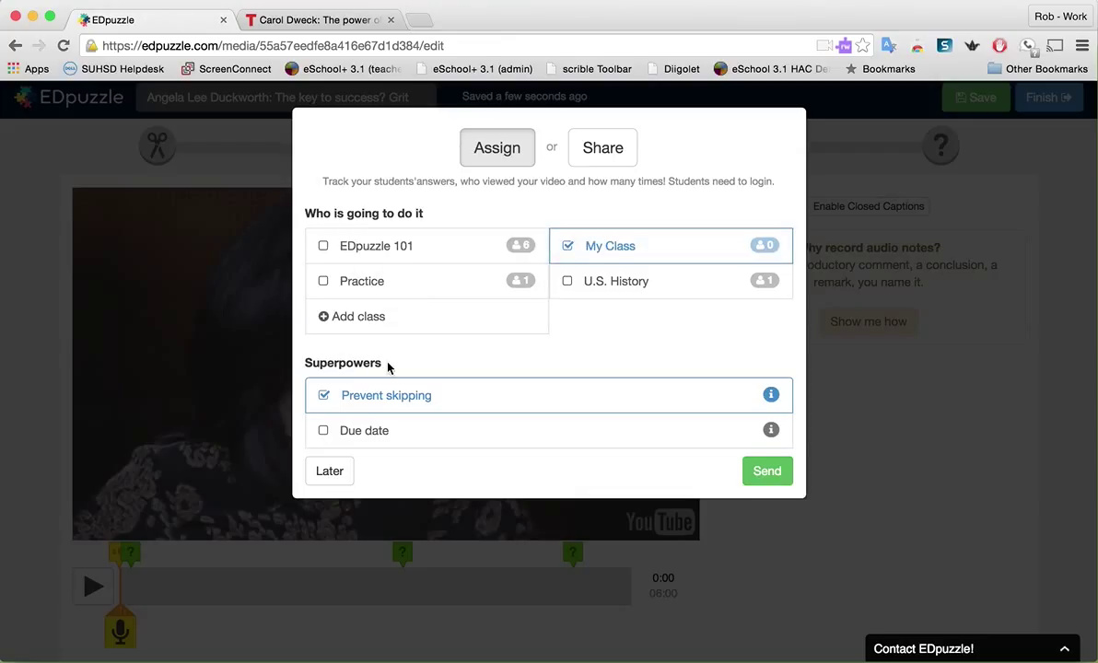
drag(379, 363, 304, 360)
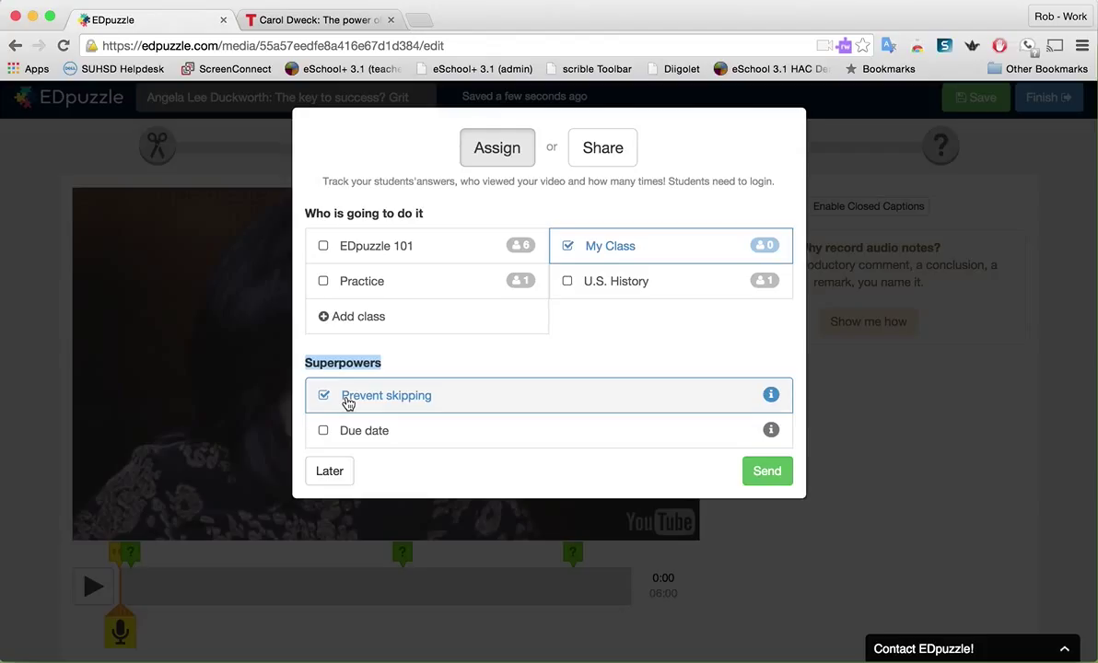
click(771, 397)
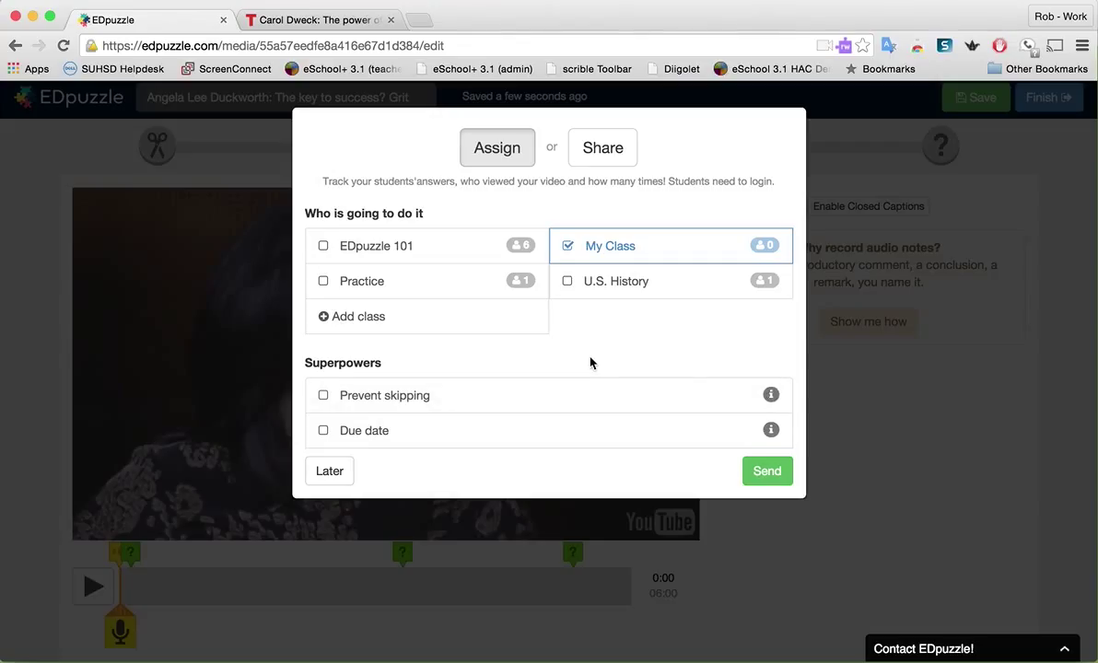
click(320, 396)
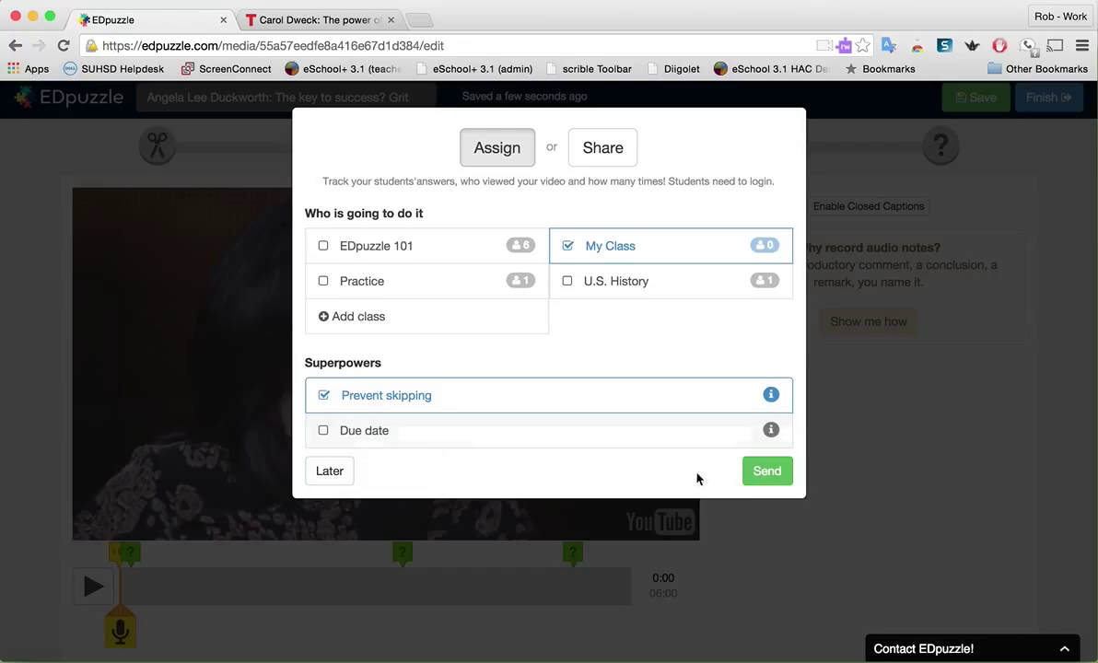
click(777, 475)
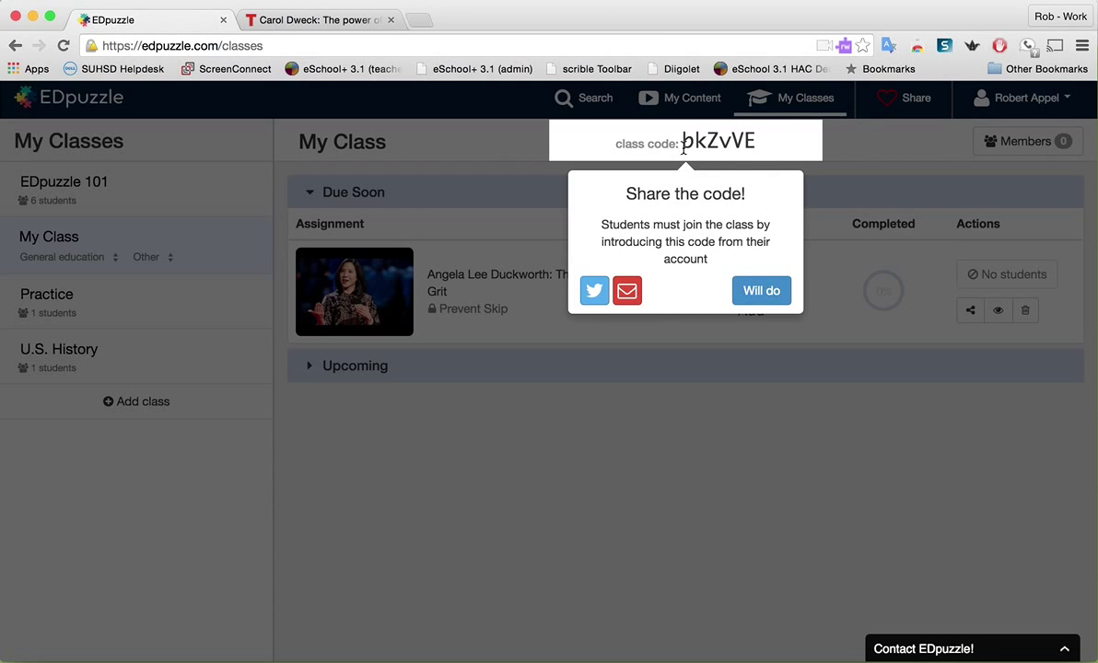
click(776, 291)
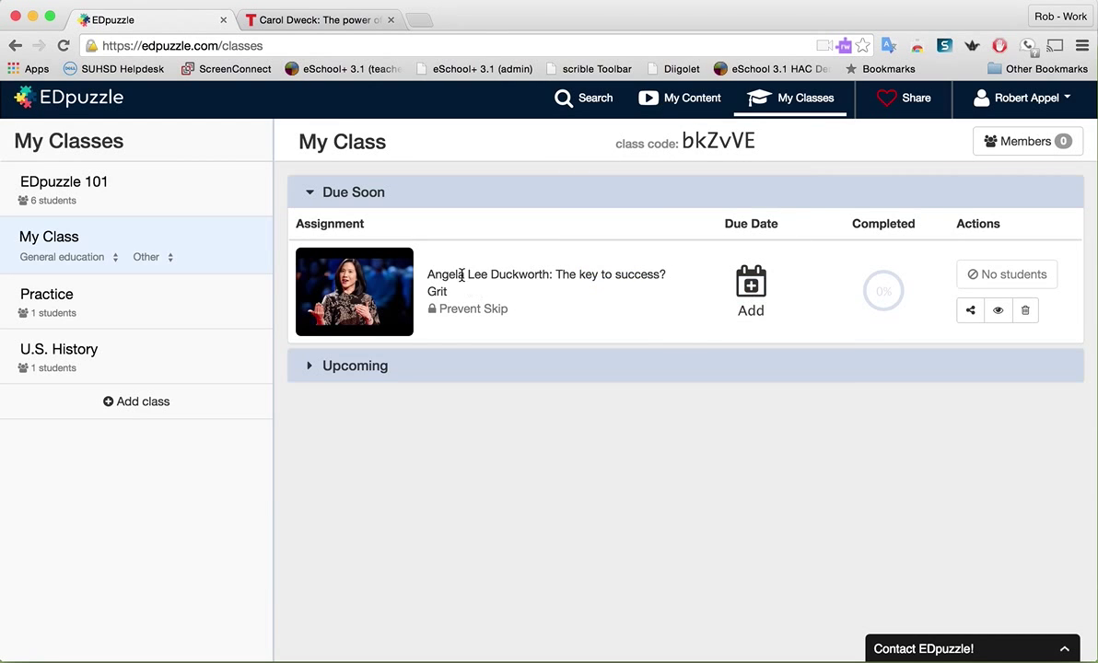